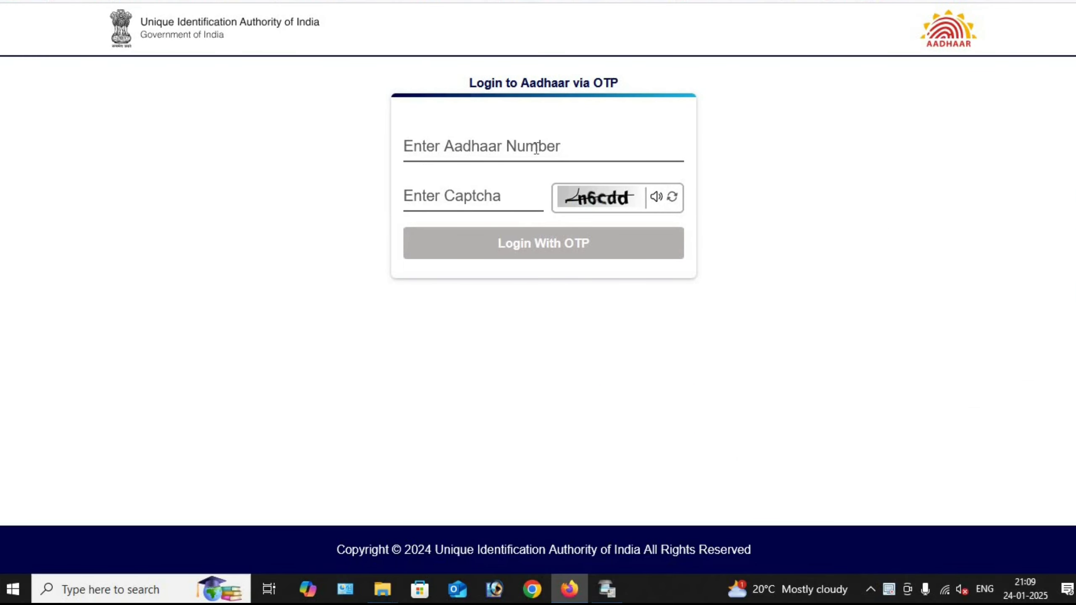
Begin typing the Aadhaar number into the OTP login's Aadhaar number field
click(494, 157)
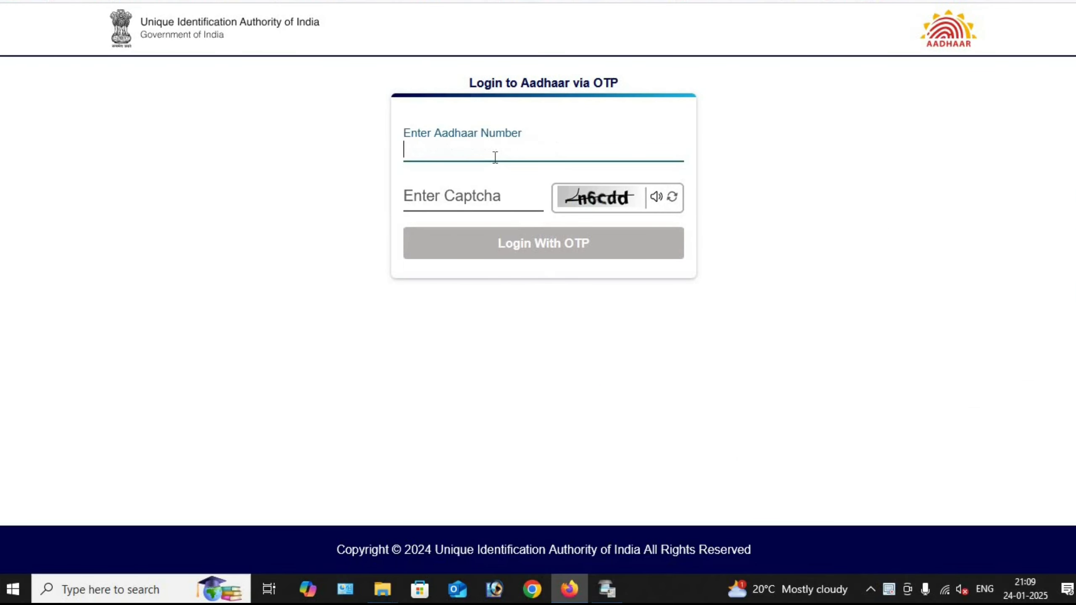
text(XXXX XXXX)
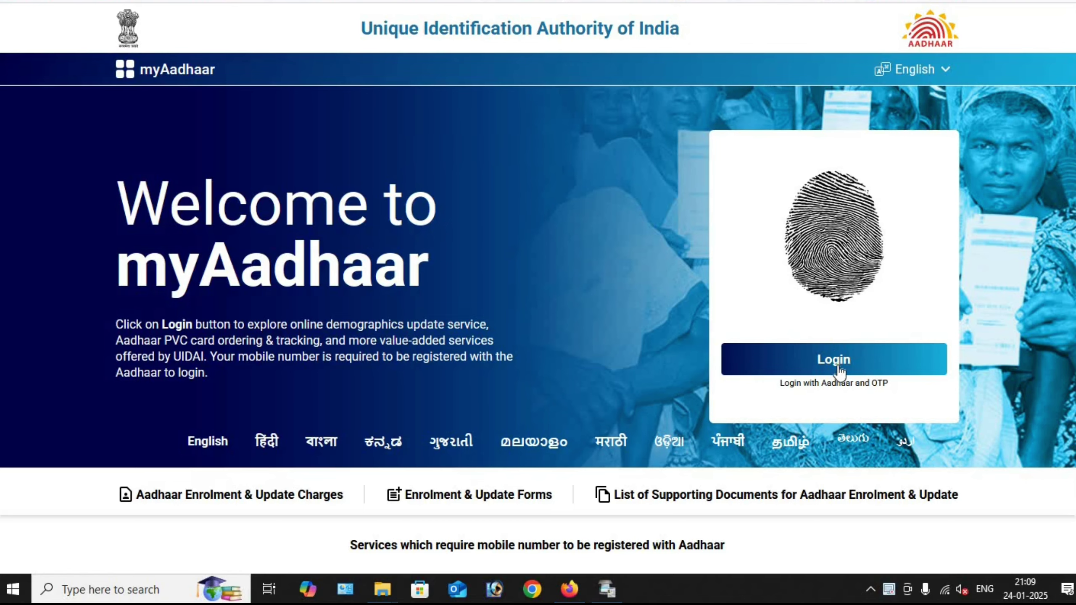
Browse the home page's service cards, then go back to the Login to Aadhaar via OTP page
scroll(858, 500, down, 6)
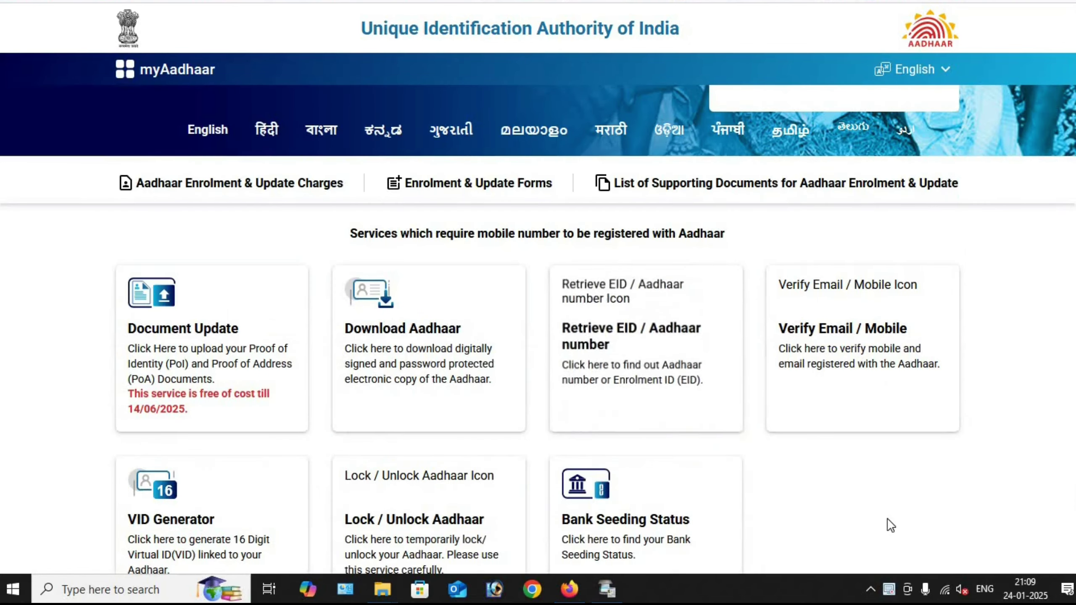
scroll(889, 523, down, 6)
scroll(894, 509, up, 9)
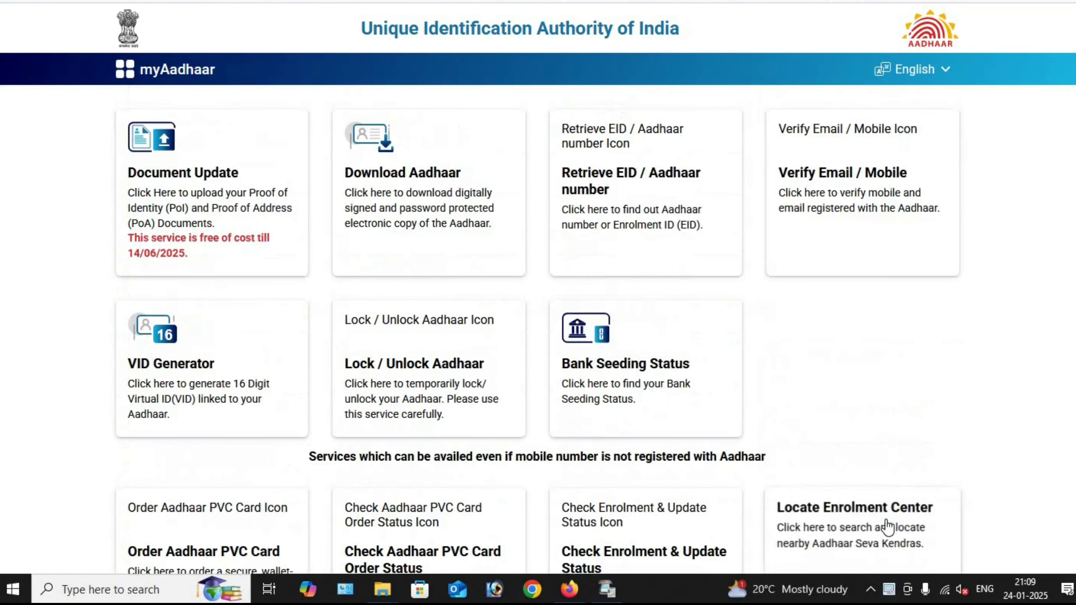
scroll(900, 504, down, 5)
scroll(902, 503, up, 7)
scroll(901, 498, up, 5)
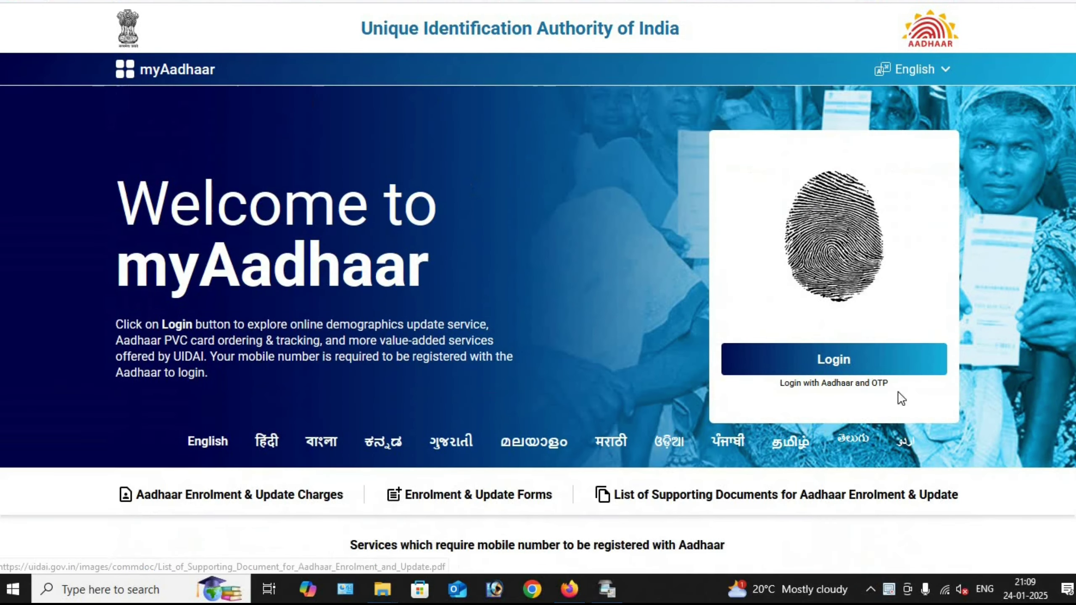
click(845, 362)
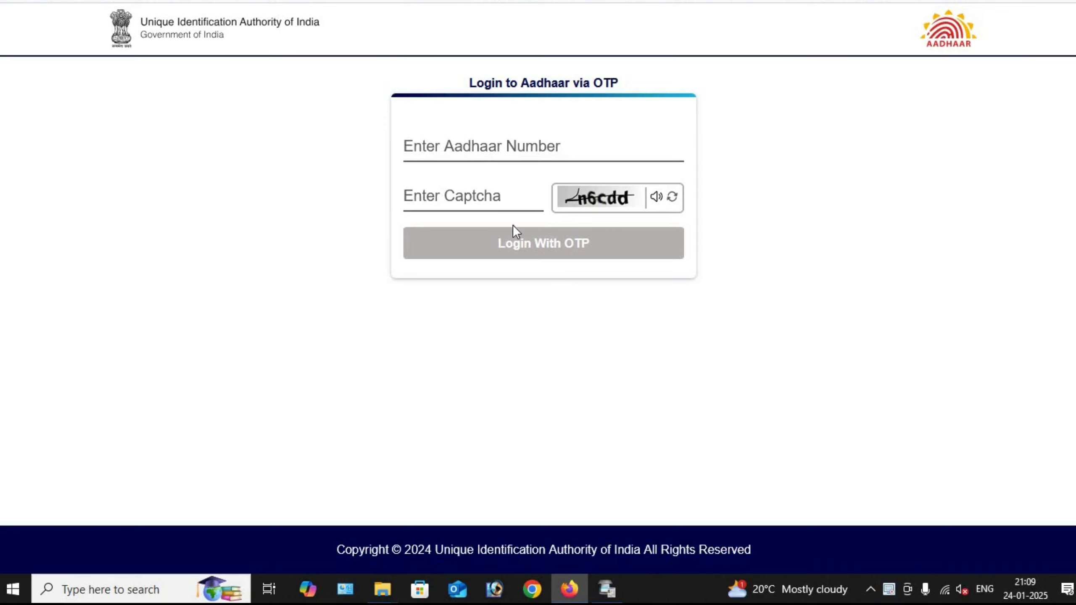
Enter the Aadhaar number and captcha, request a login OTP, and type the received code
click(494, 157)
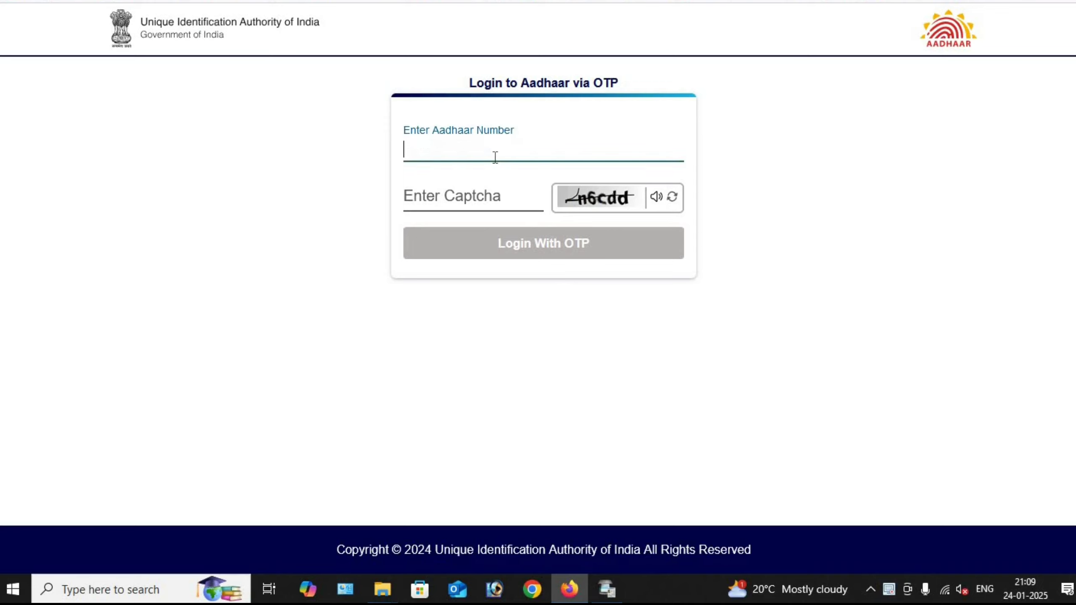
text(*******)
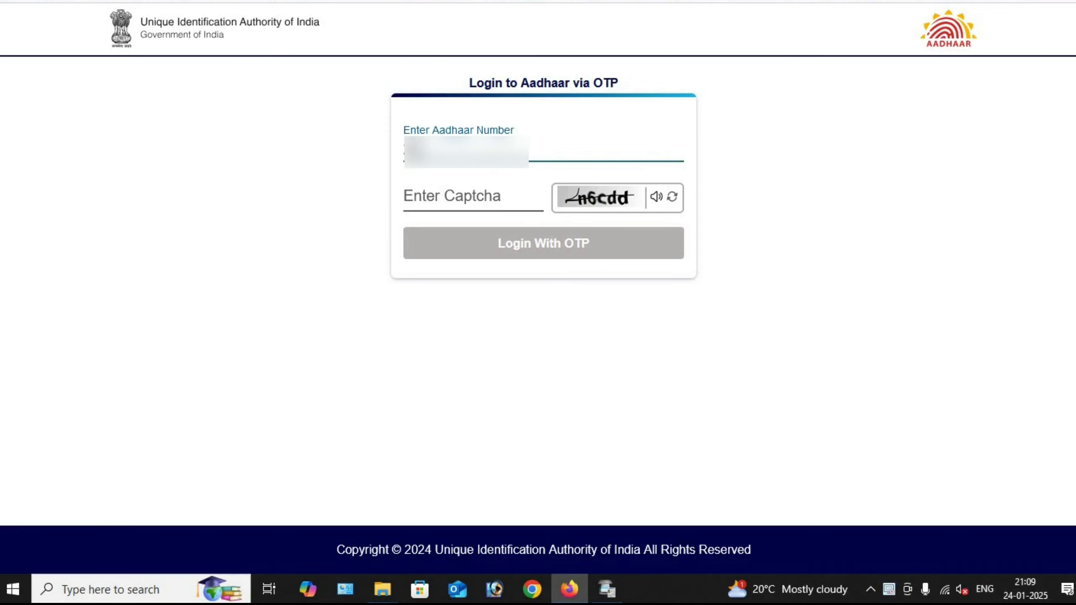
text(****)
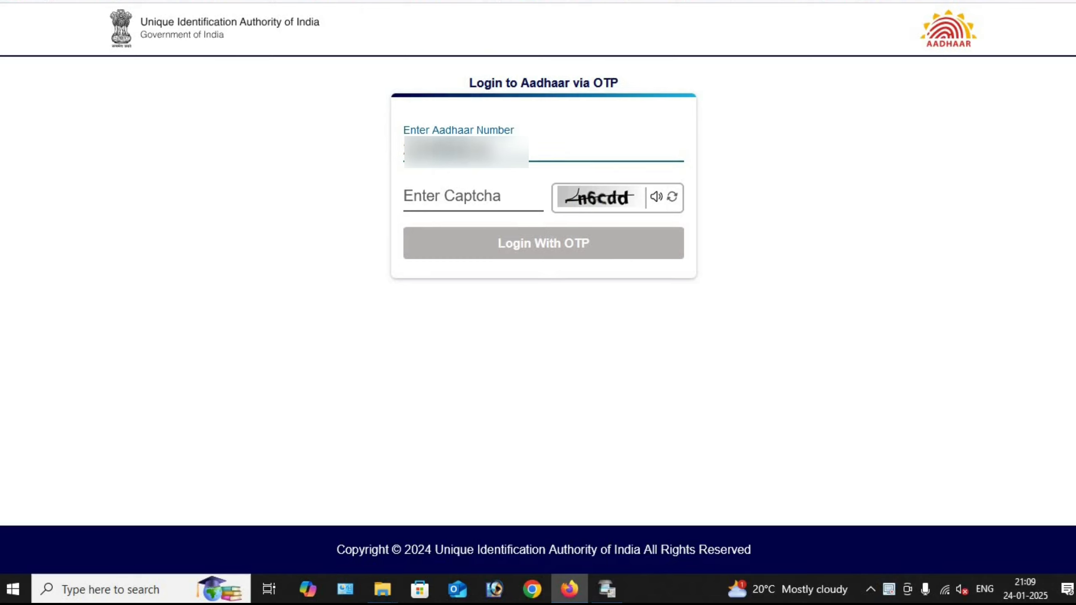
key(Tab)
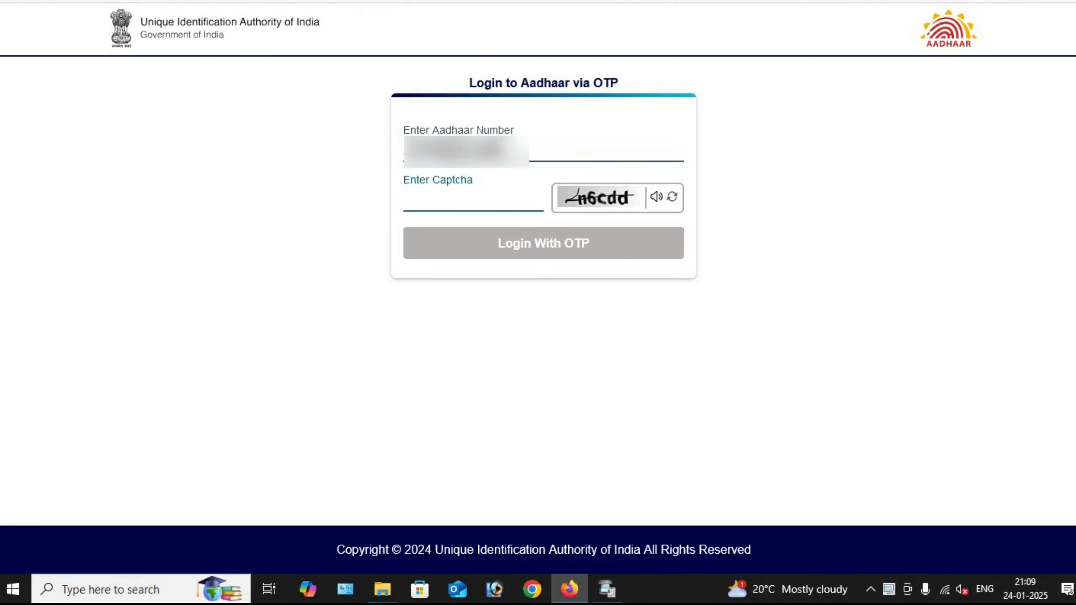
text(n6cdd)
click(530, 250)
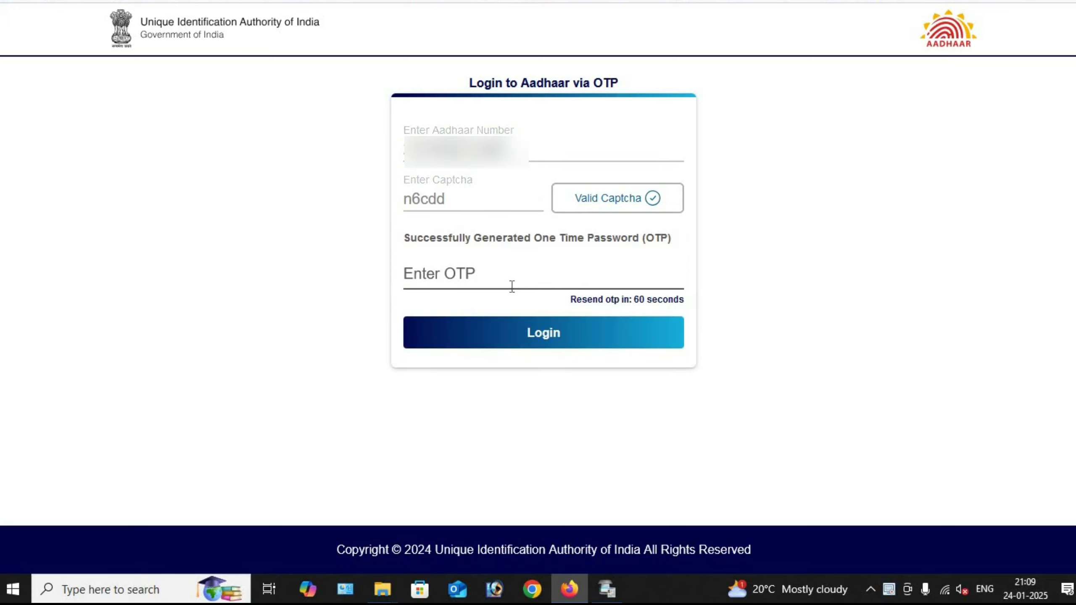
click(511, 284)
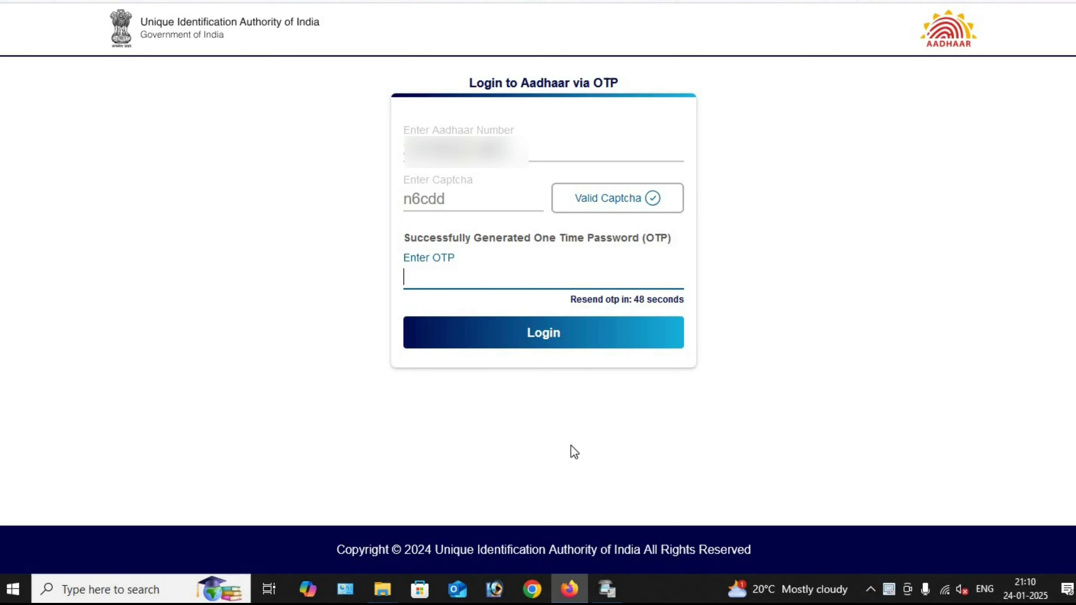
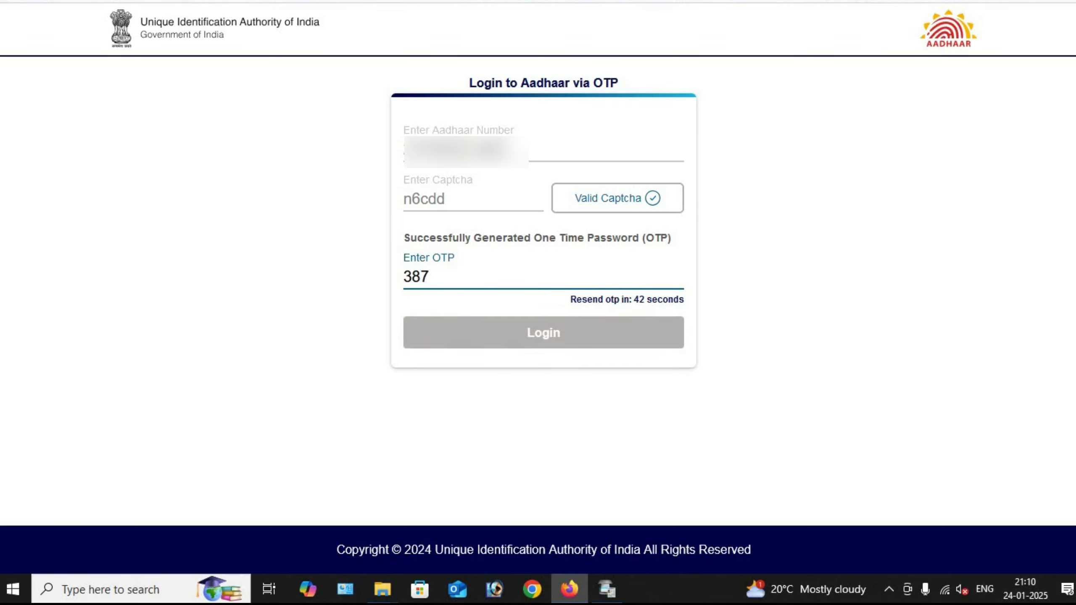
Submit the OTP login, then scroll the home page and reopen the OTP login form
click(542, 341)
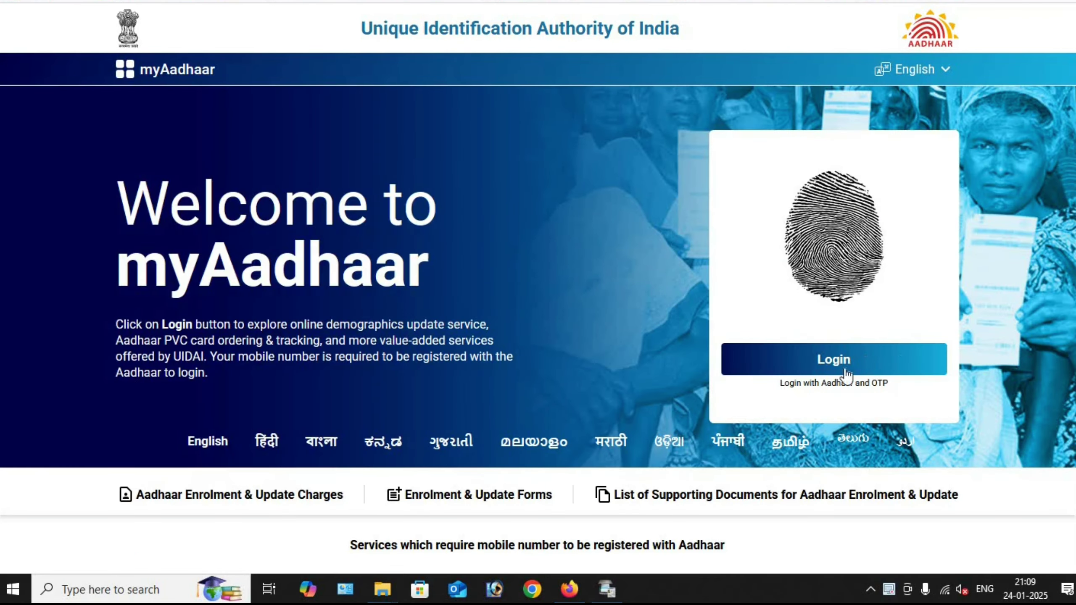
scroll(707, 403, down, 5)
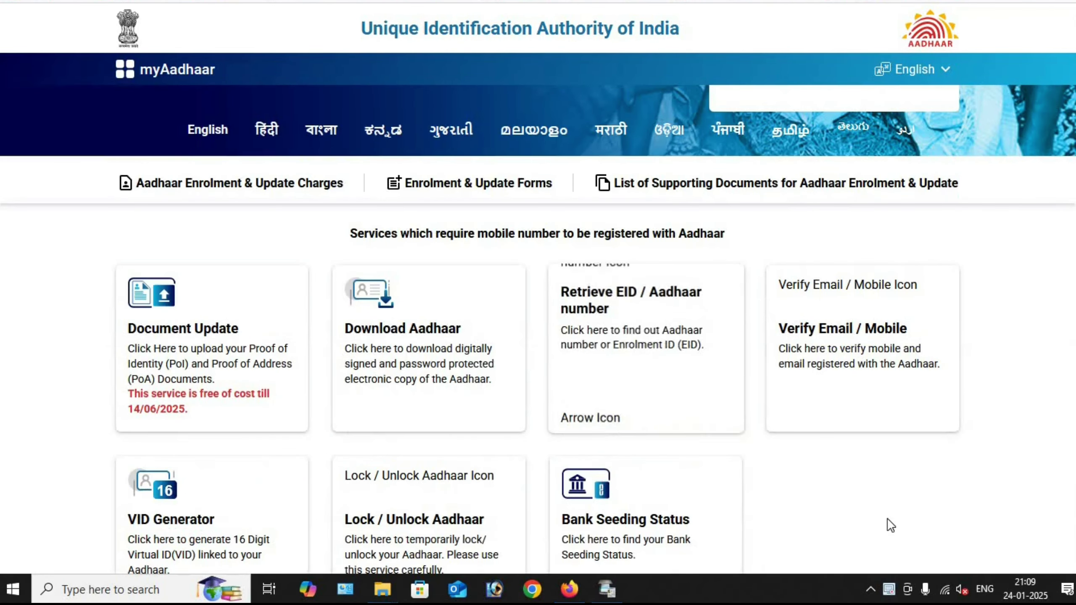
scroll(886, 523, down, 5)
scroll(886, 524, up, 3)
scroll(888, 528, up, 7)
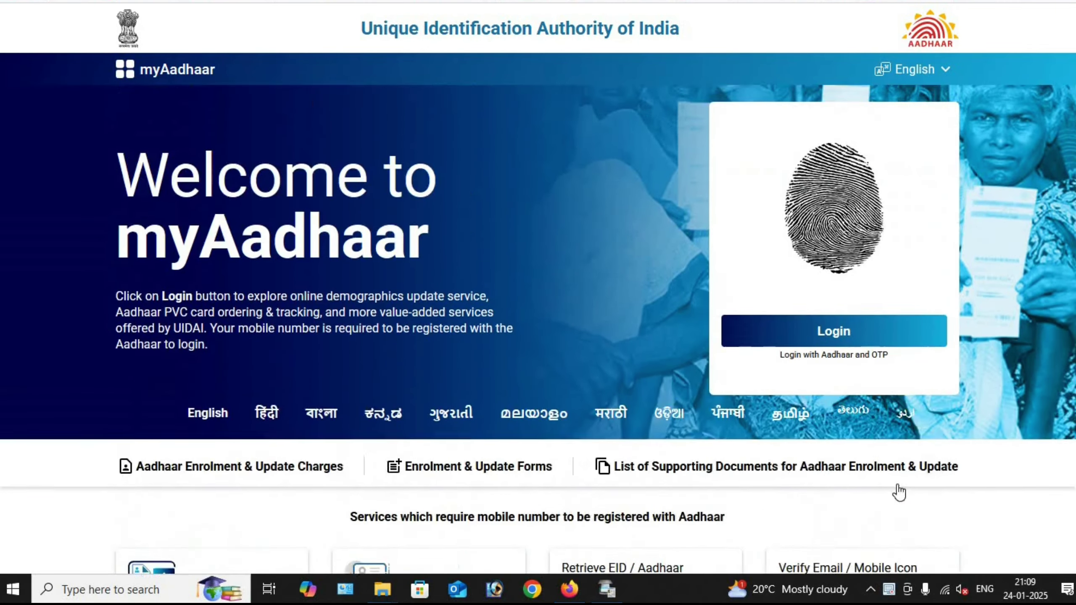
click(833, 360)
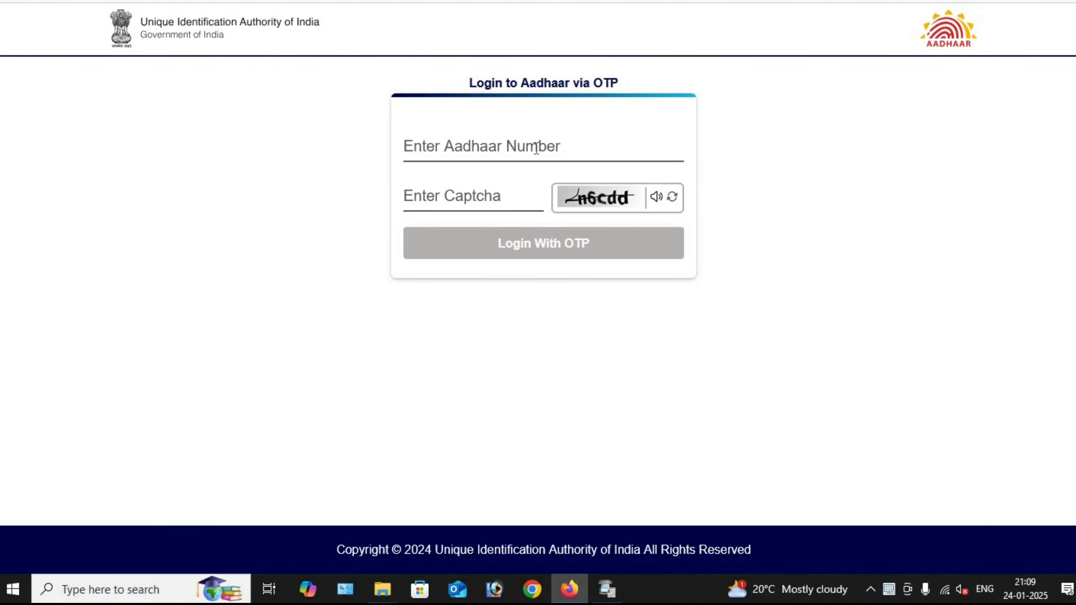
Re-enter the Aadhaar number and captcha, generate a new OTP, and type it in
click(494, 156)
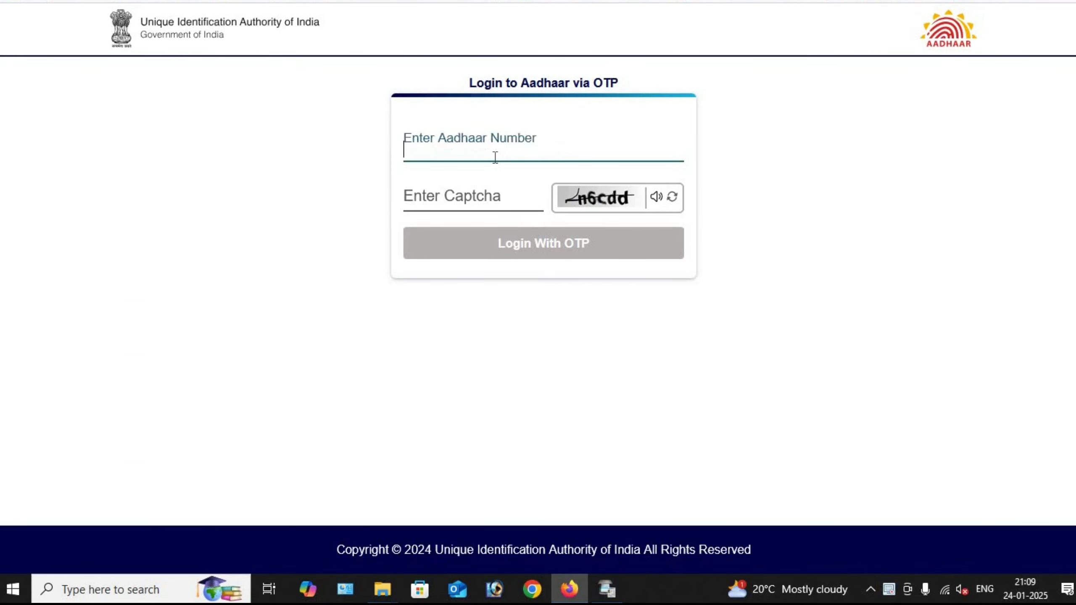
text(2)
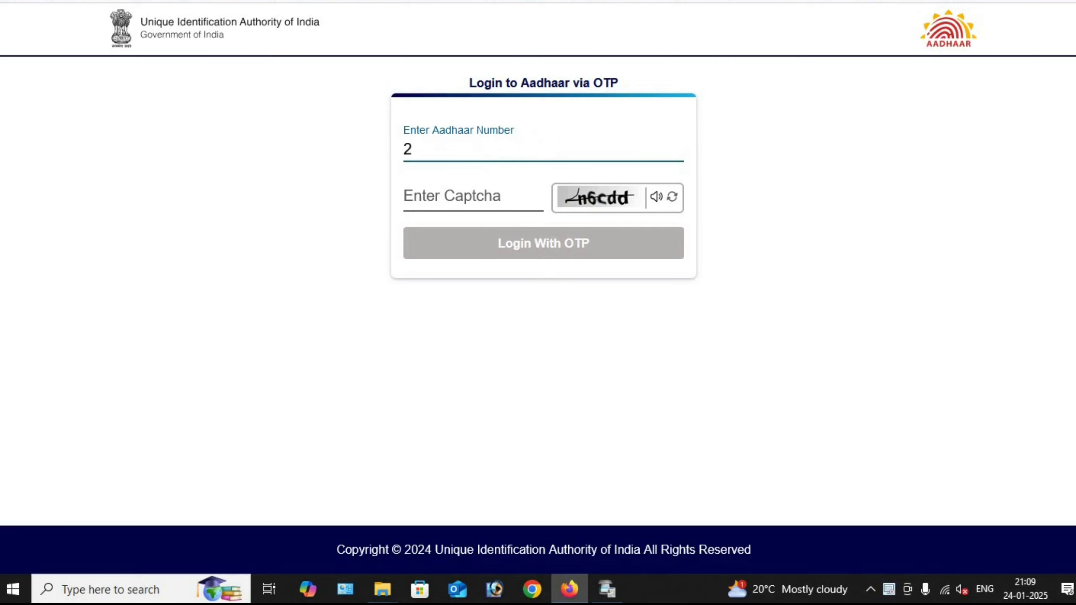
text(???????????)
key(Tab)
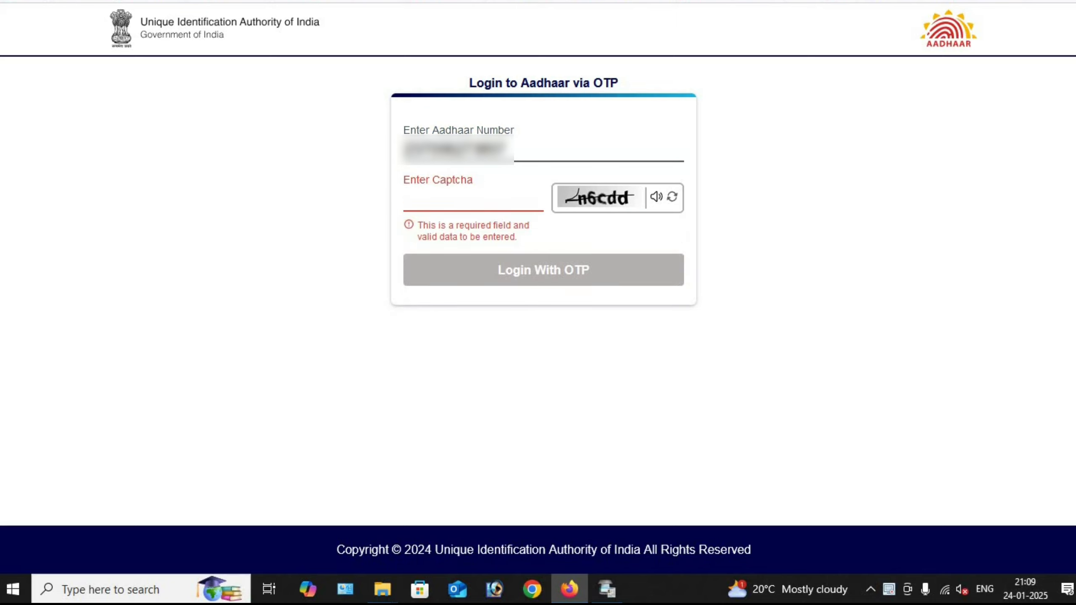
text(n6cdd)
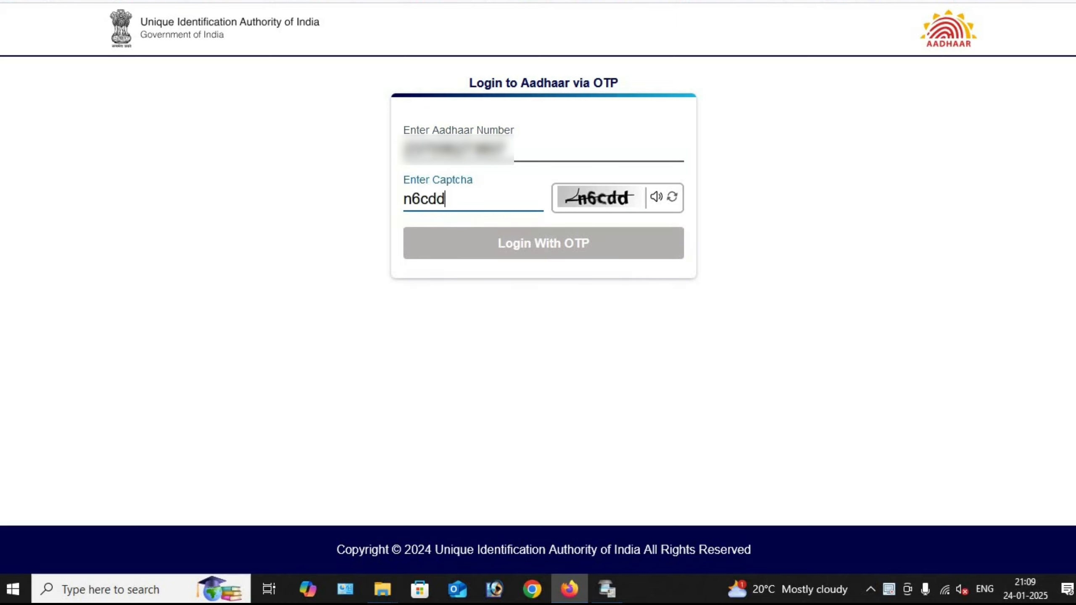
click(530, 252)
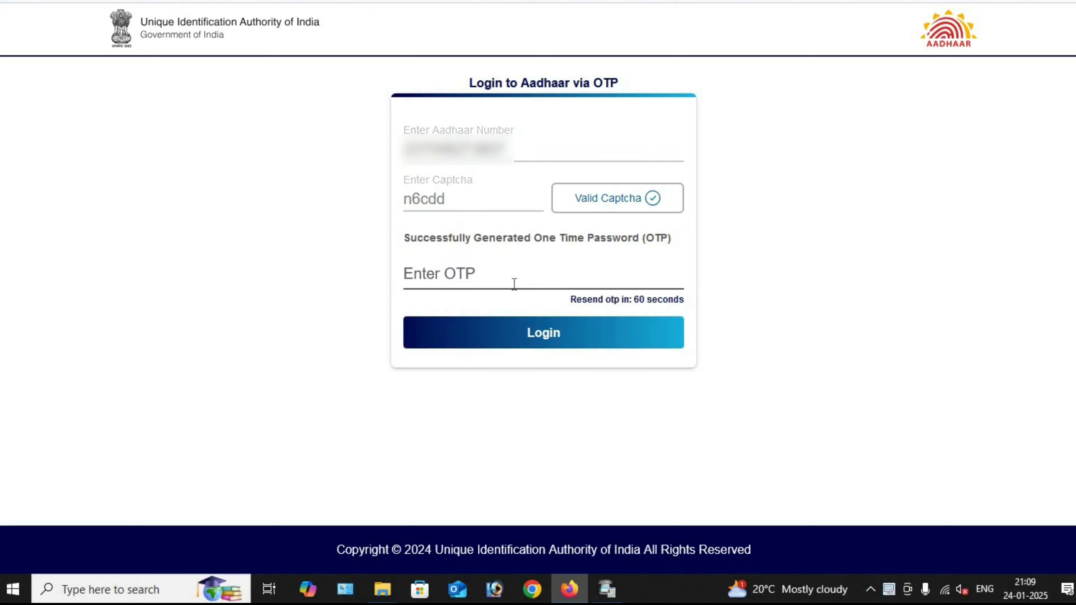
click(511, 284)
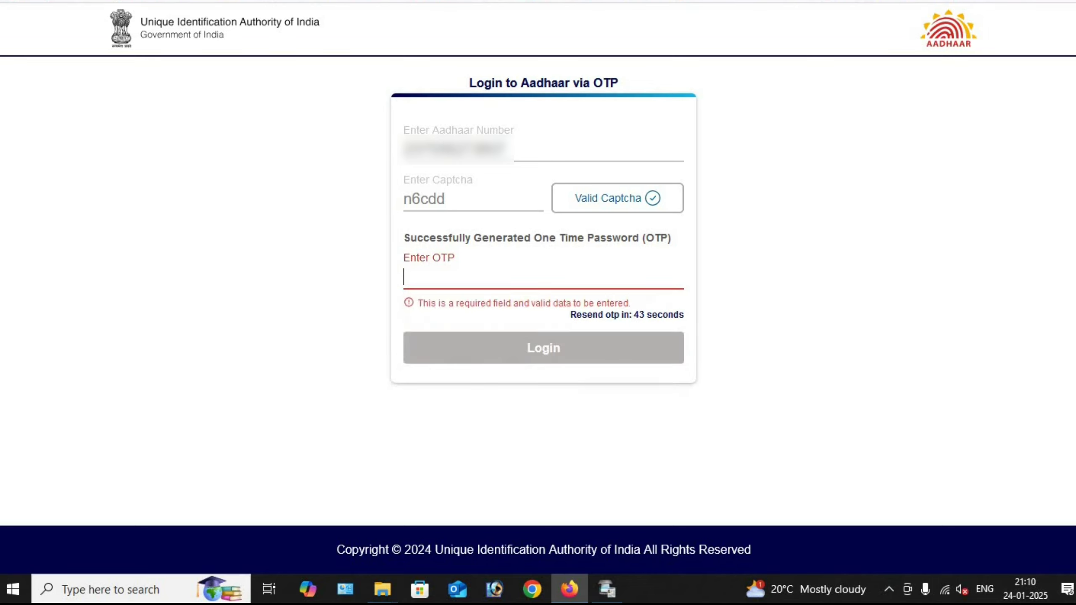
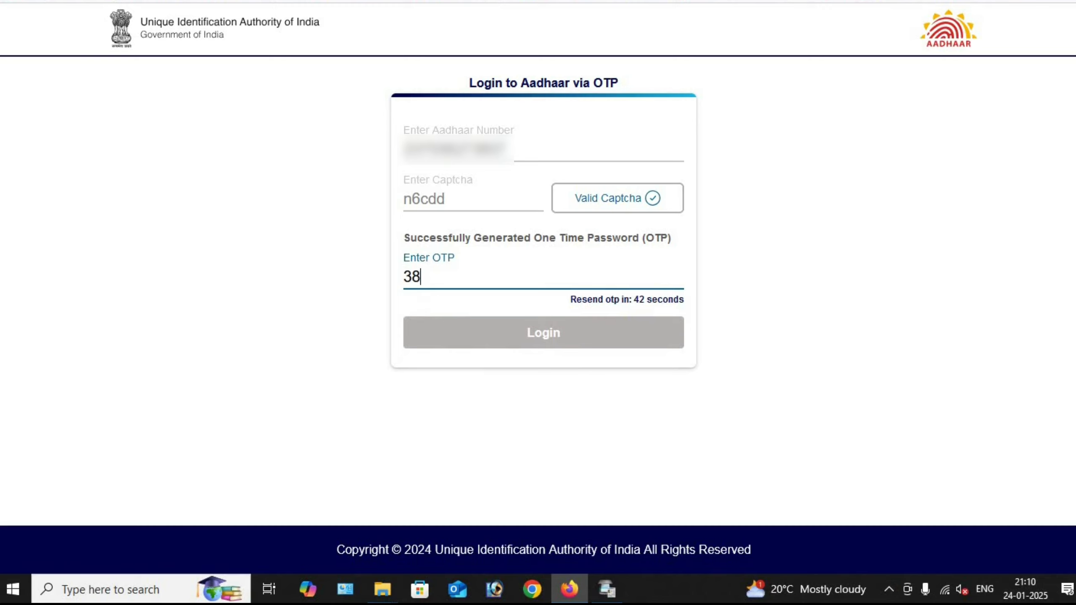
Log in with the OTP and review the Services cards and the empty Requests section
click(542, 341)
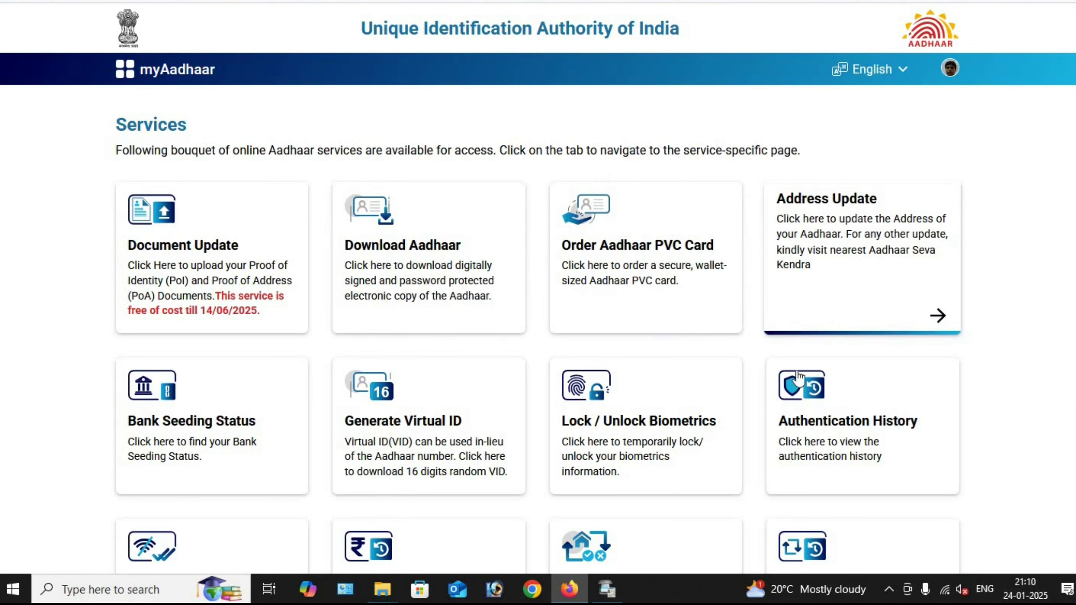
scroll(146, 359, down, 3)
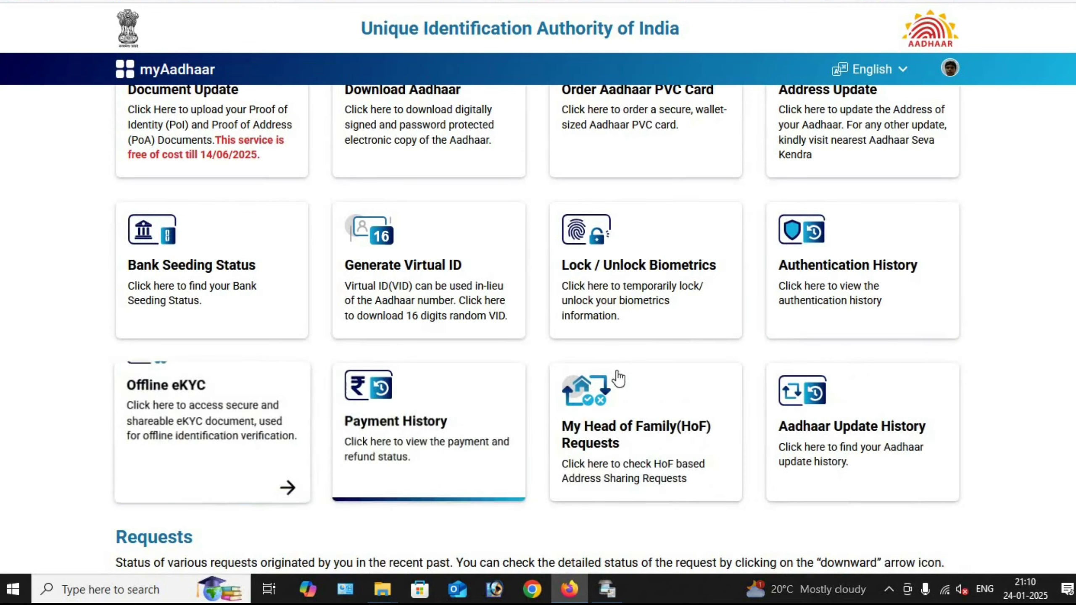
scroll(823, 440, up, 3)
scroll(730, 379, down, 5)
drag(108, 462, 177, 462)
drag(108, 530, 194, 544)
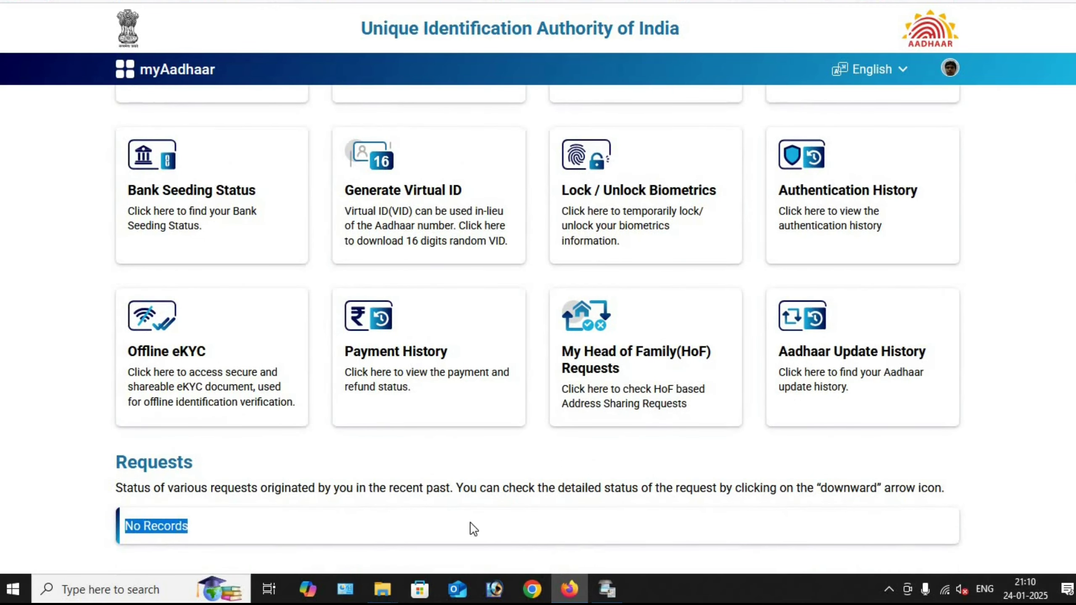
scroll(805, 381, up, 5)
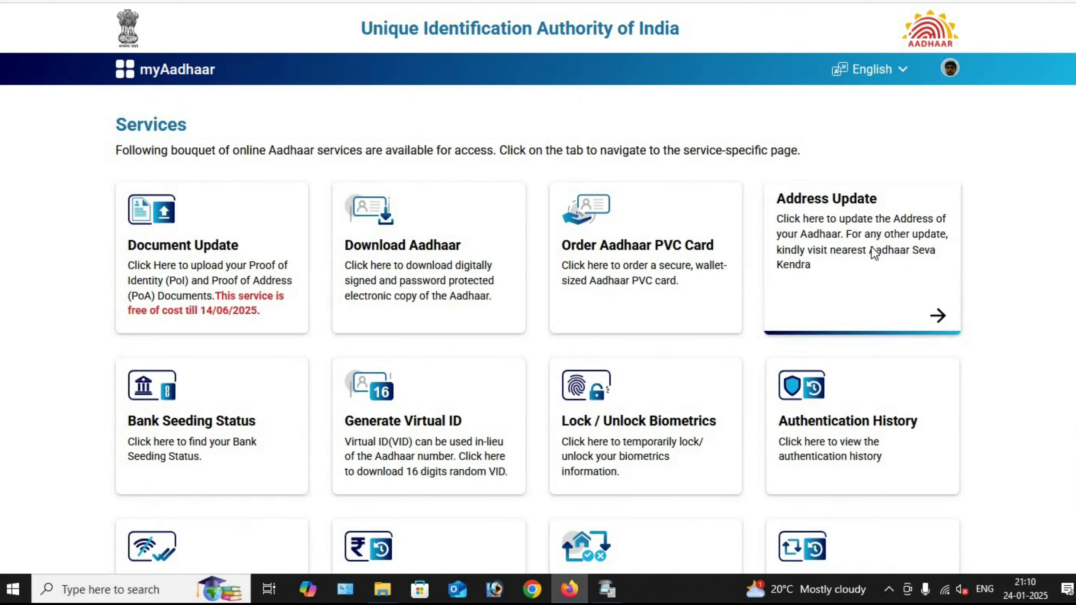
Open Address Update > Update Aadhaar Online and read How it Works steps 1 and 2
click(873, 251)
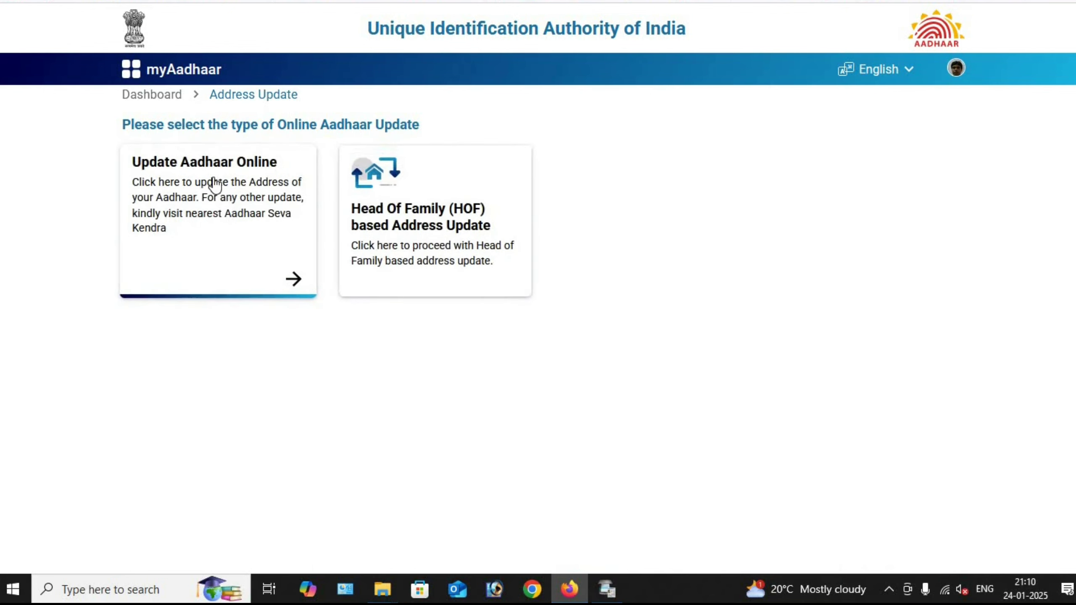
click(230, 208)
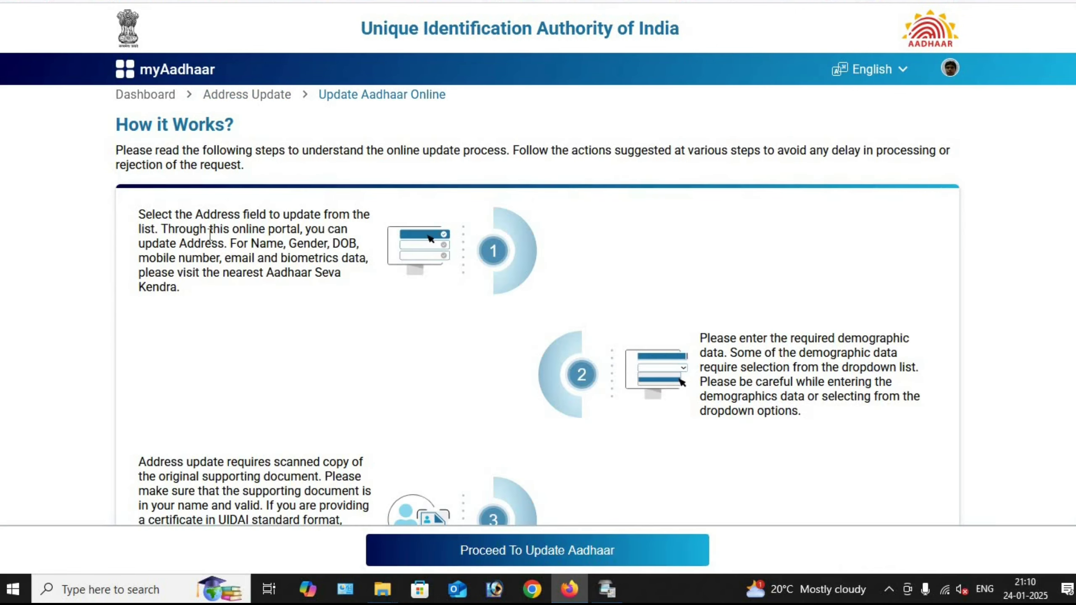
drag(152, 214, 348, 305)
drag(708, 340, 785, 436)
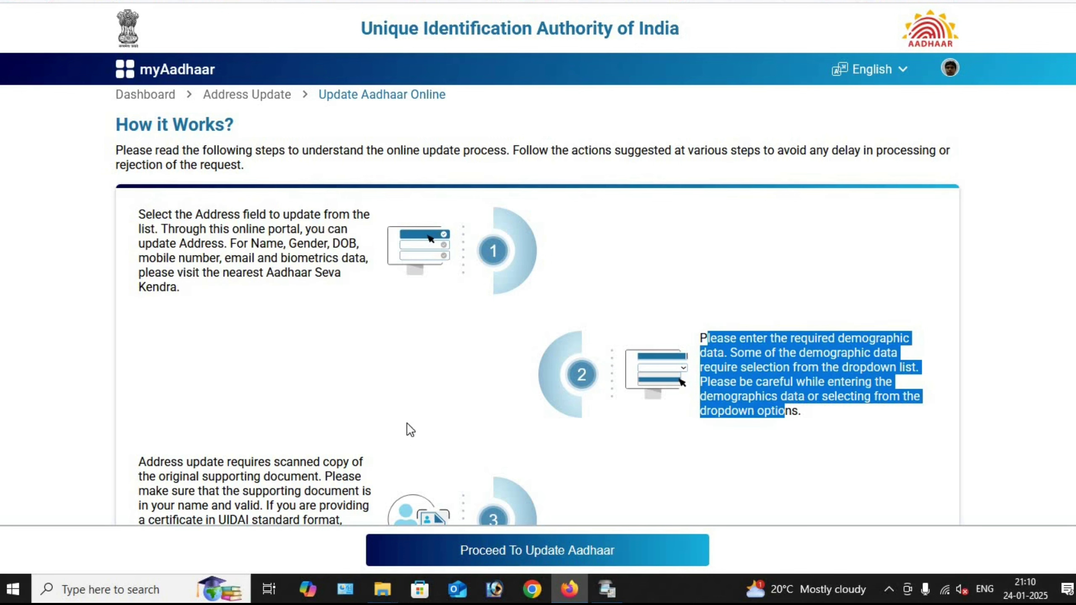
Read How it Works steps 3 and 4, including the payment step
scroll(410, 430, down, 2)
drag(139, 385, 267, 517)
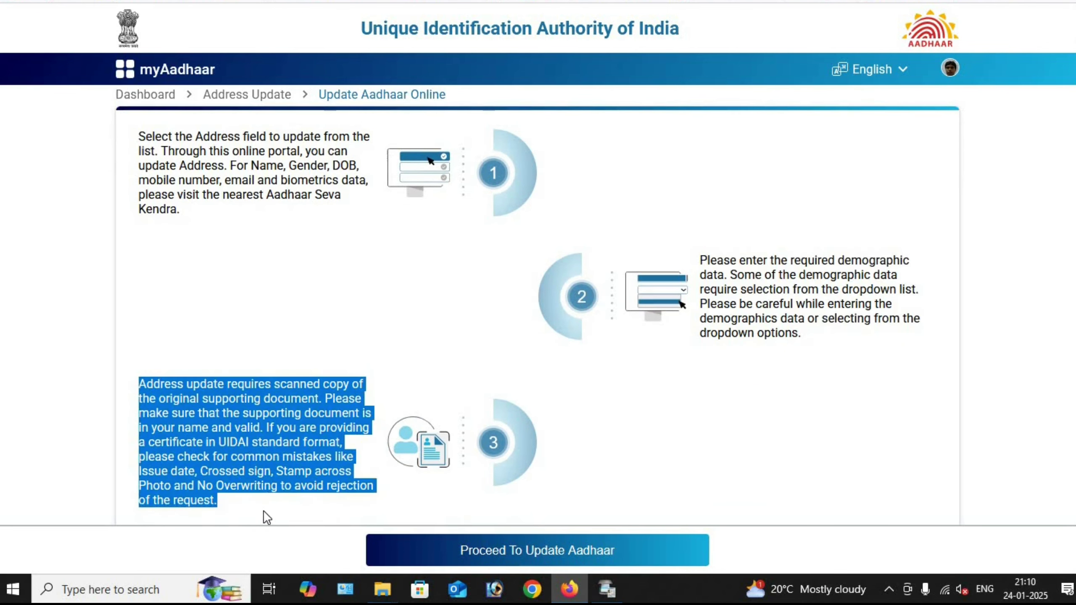
click(270, 515)
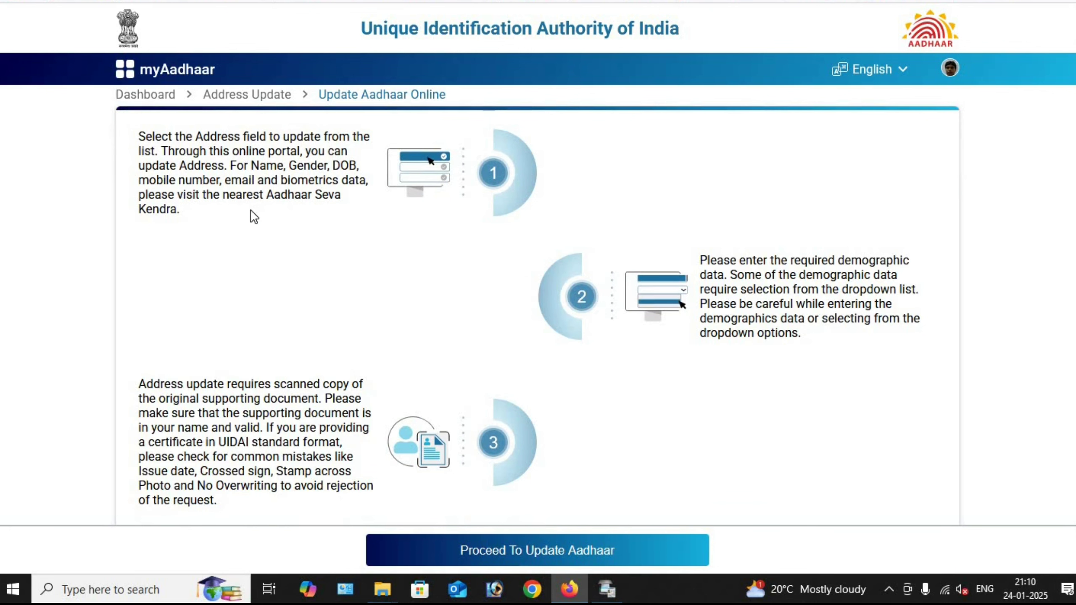
scroll(596, 443, down, 3)
scroll(596, 443, down, 2)
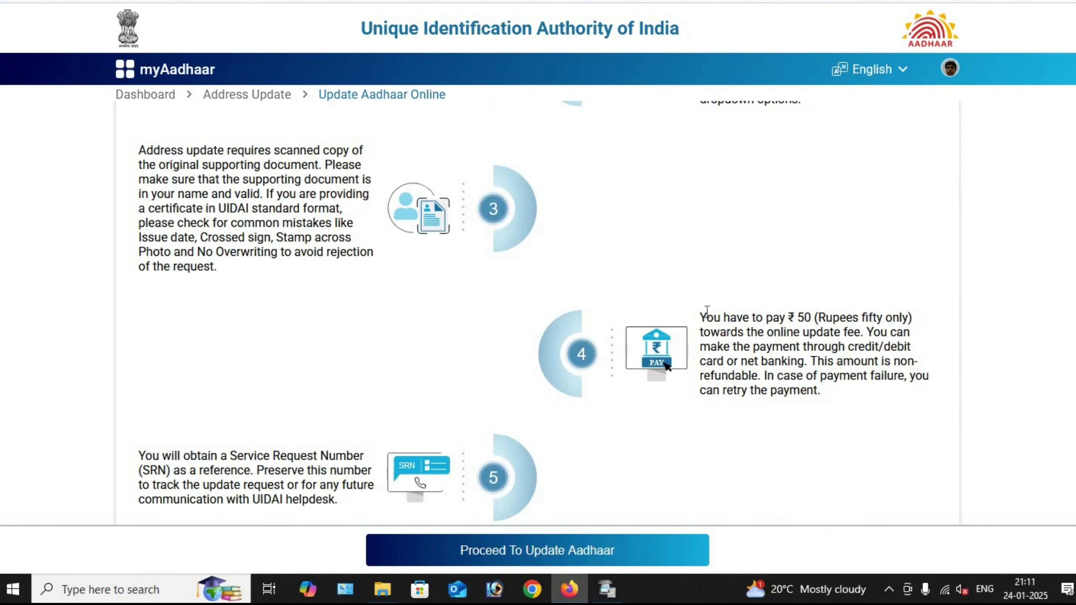
drag(702, 313, 830, 422)
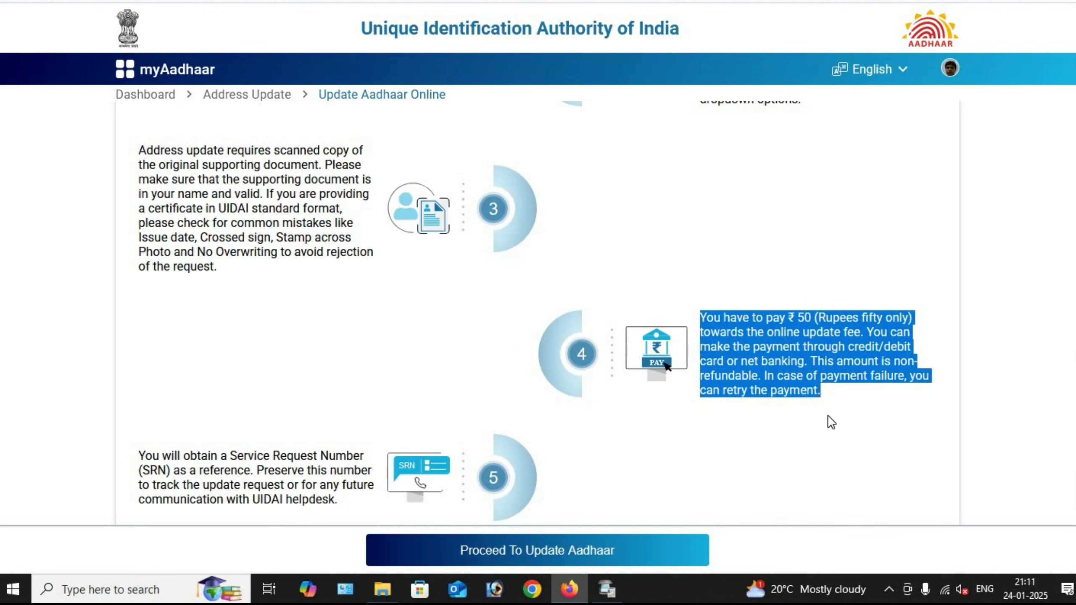
click(840, 432)
Review steps 5 and 6 on the Service Request Number and verification
scroll(775, 437, down, 3)
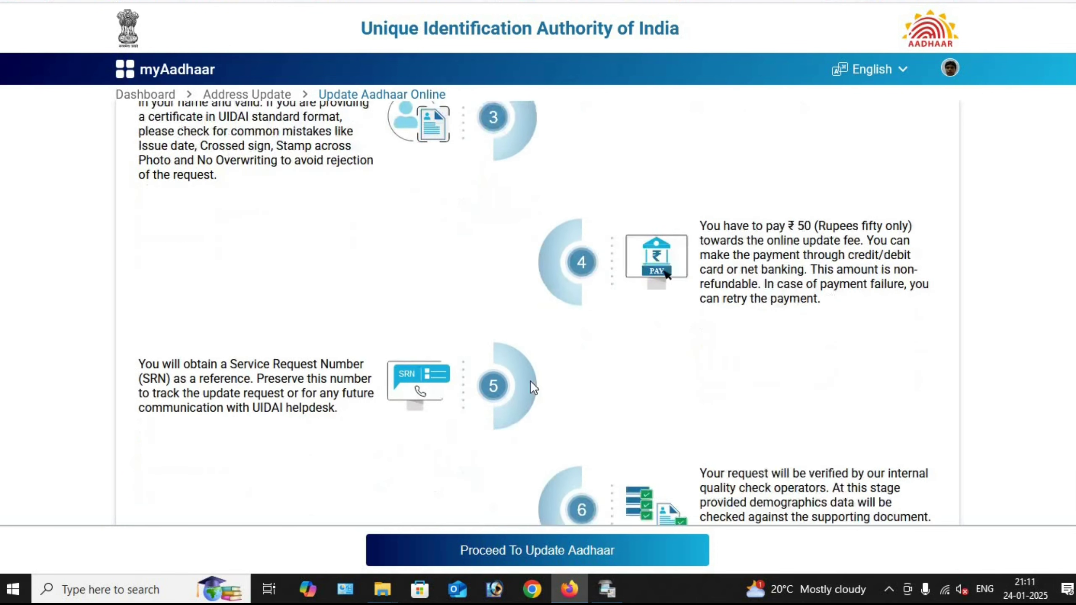
drag(140, 315, 343, 361)
click(356, 363)
triple_click(280, 330)
click(395, 373)
drag(699, 409, 786, 506)
click(733, 500)
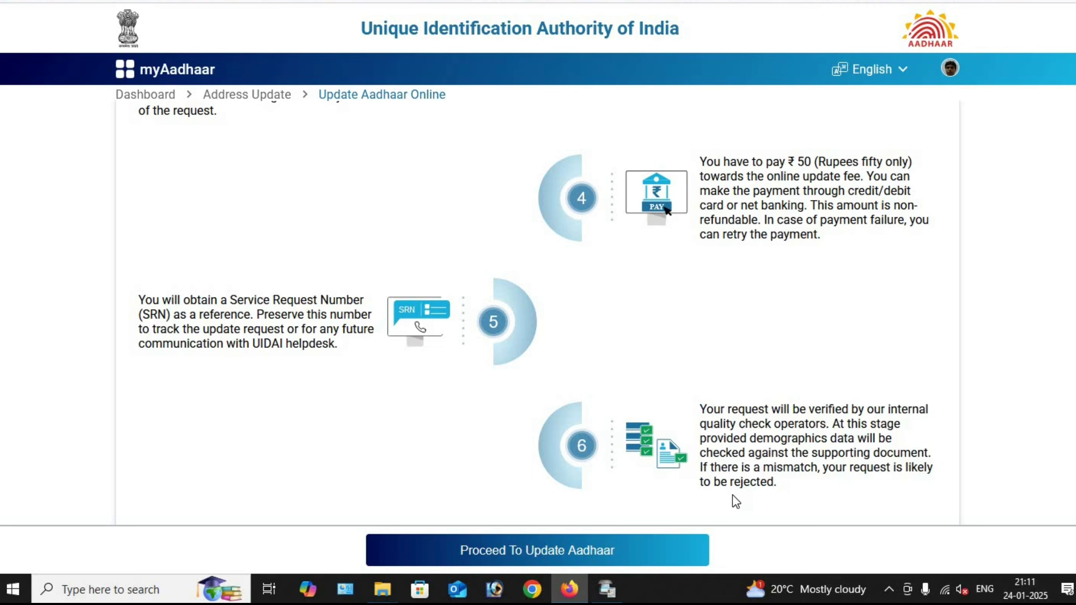
Read steps 7 and 8, then proceed to Update Aadhaar
scroll(634, 414, down, 5)
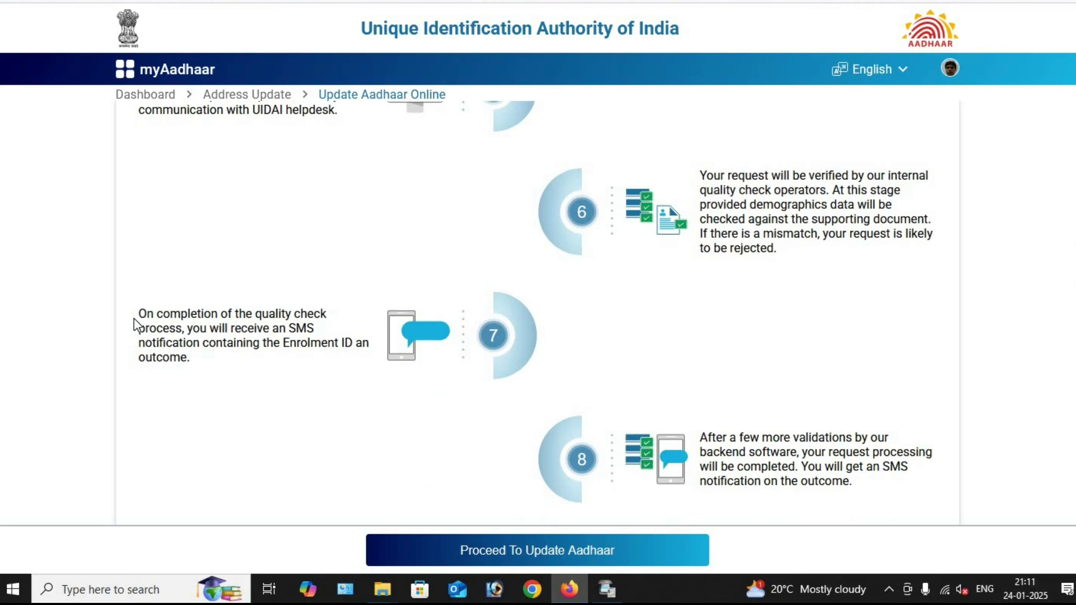
triple_click(205, 339)
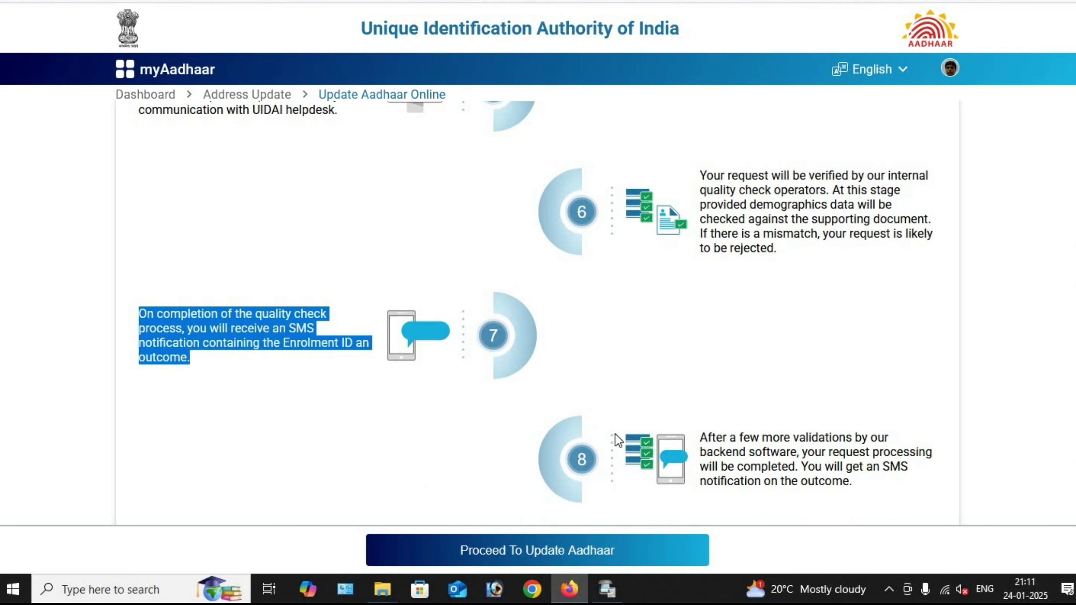
drag(706, 434, 876, 500)
click(877, 494)
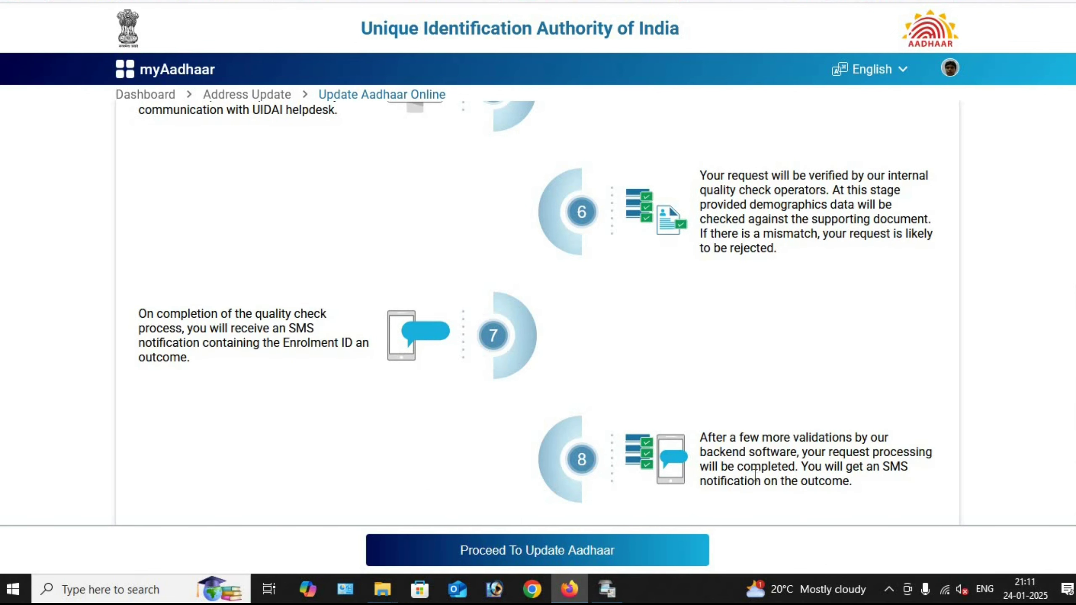
click(519, 557)
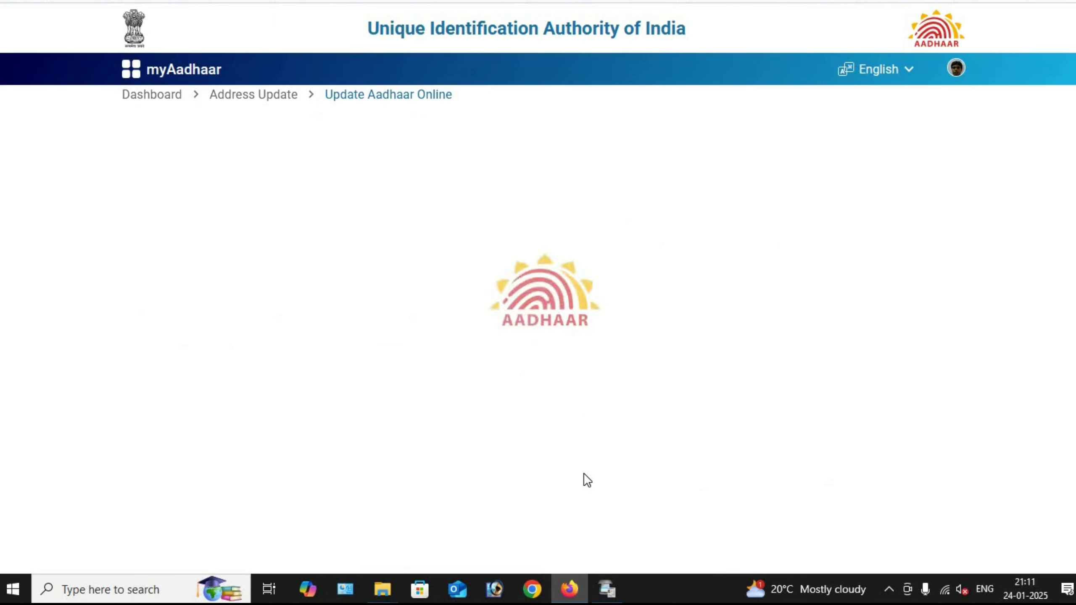
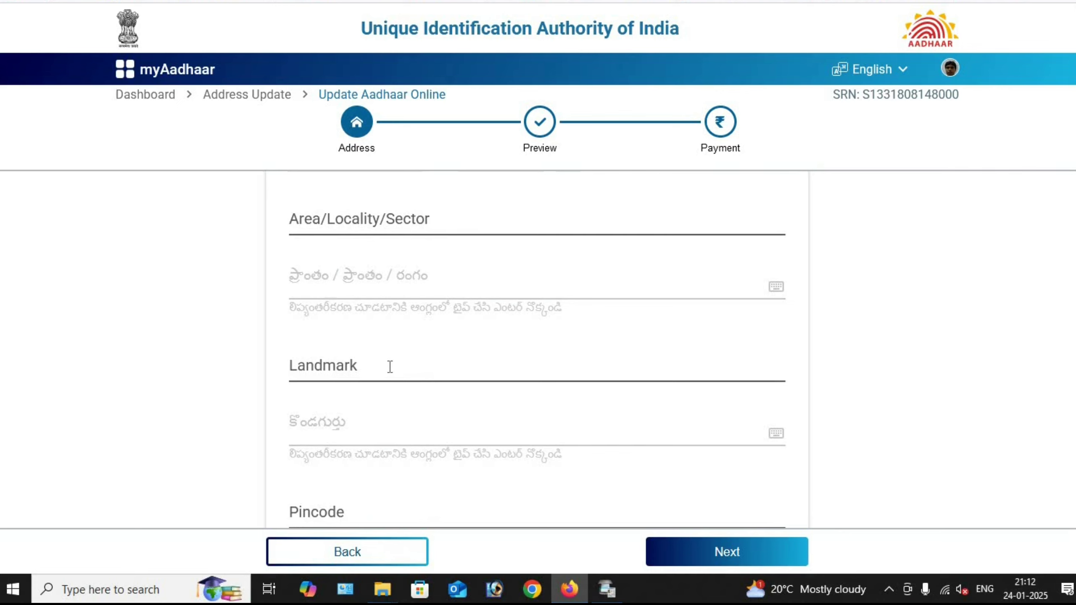
scroll(386, 365, down, 5)
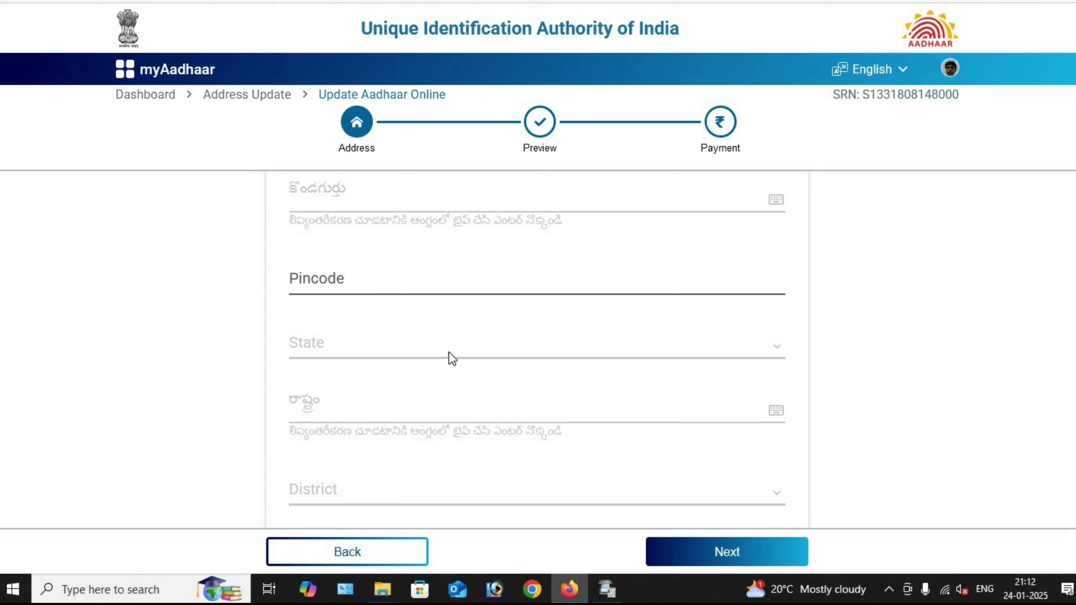
scroll(398, 355, down, 3)
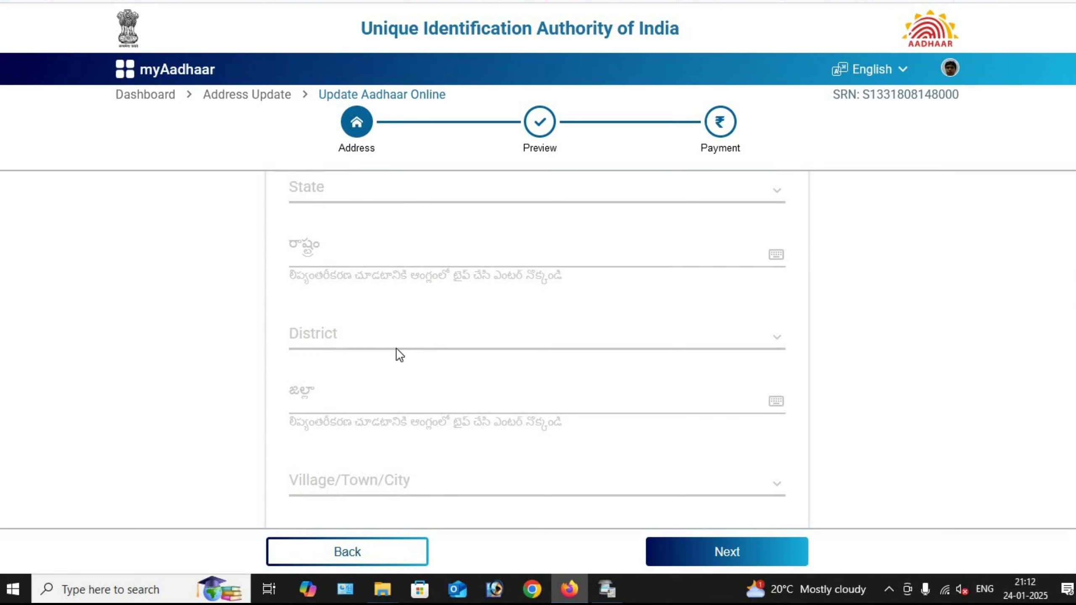
scroll(397, 349, down, 3)
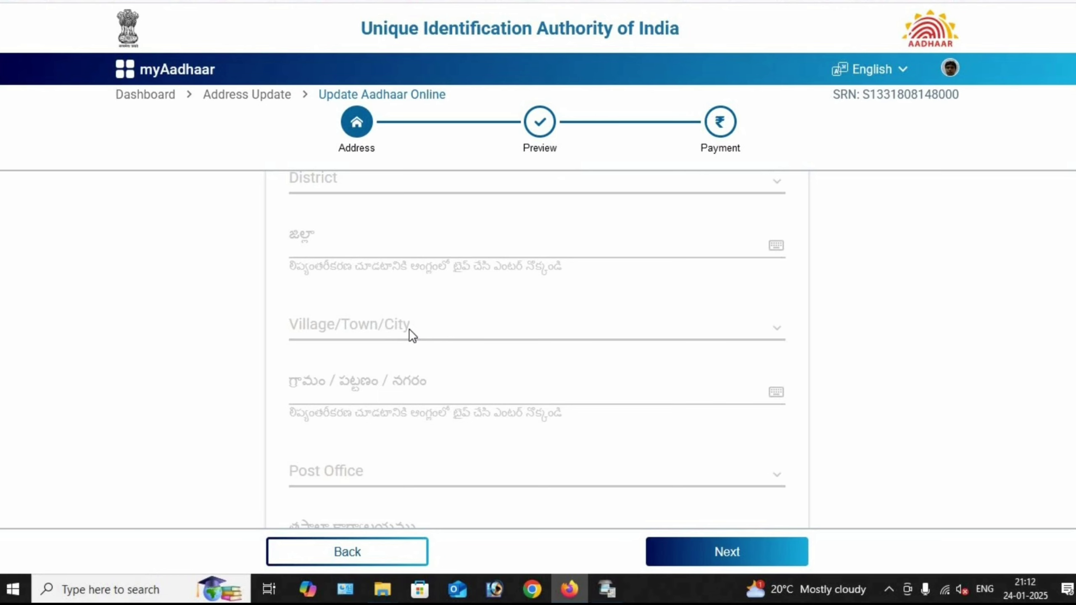
scroll(409, 329, down, 4)
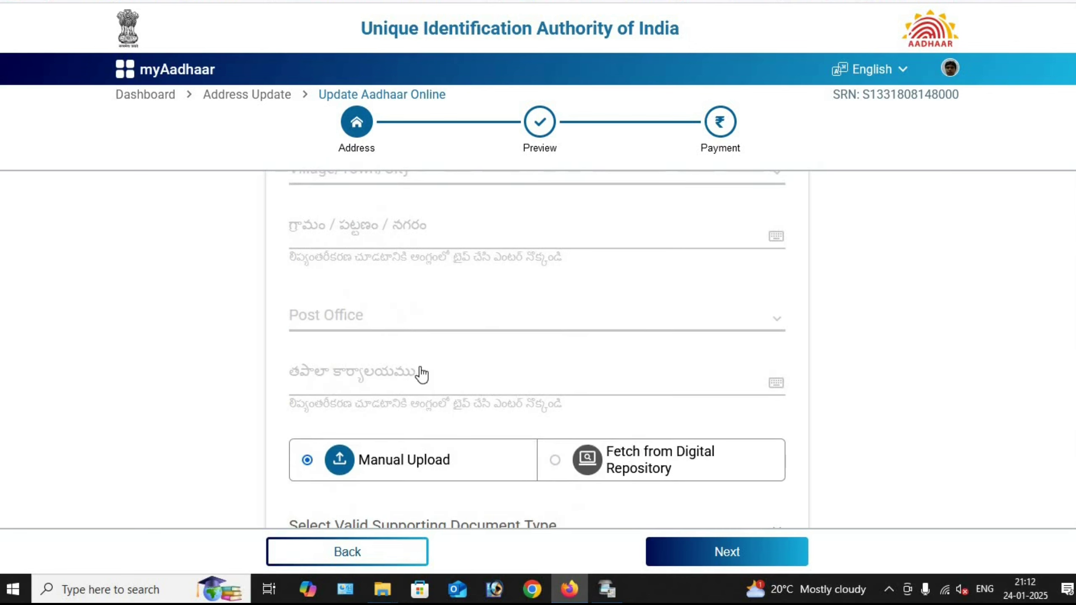
scroll(416, 396, down, 4)
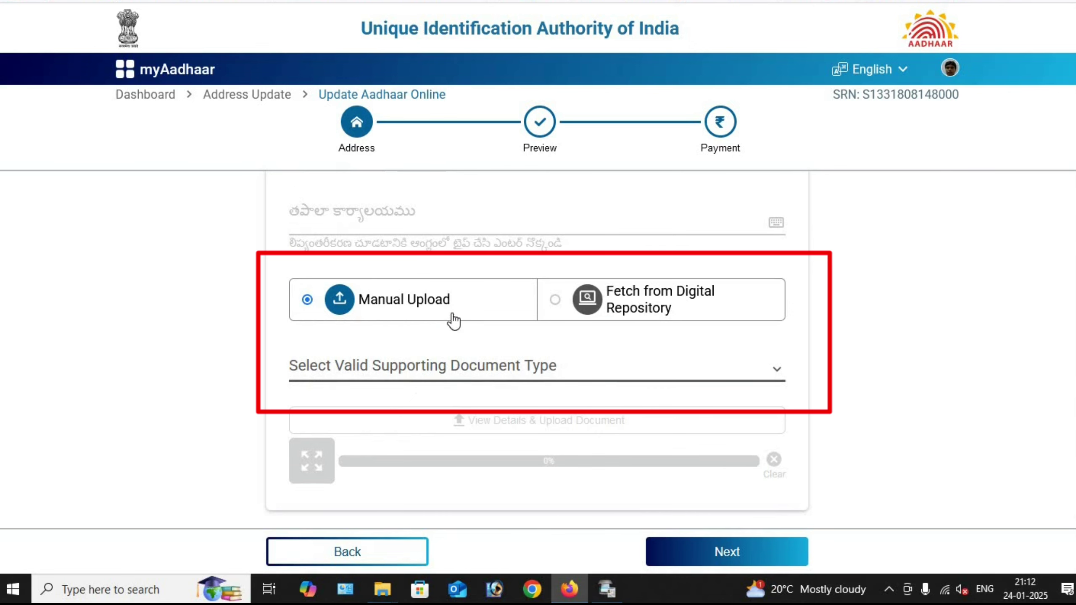
Open the supporting document type dropdown and scroll through the accepted address-proof documents
click(445, 367)
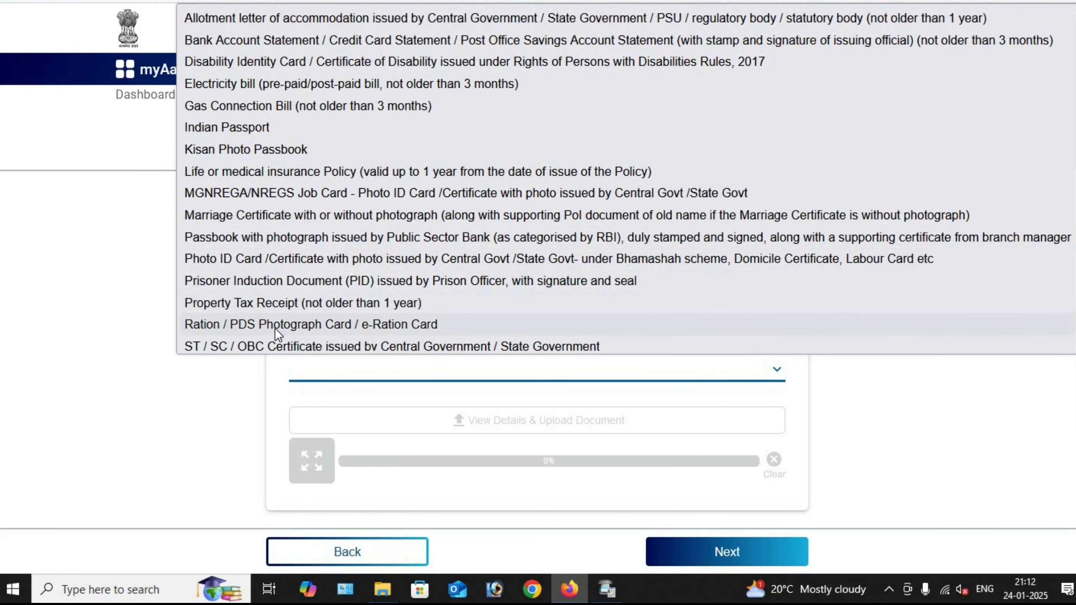
scroll(286, 347, down, 1)
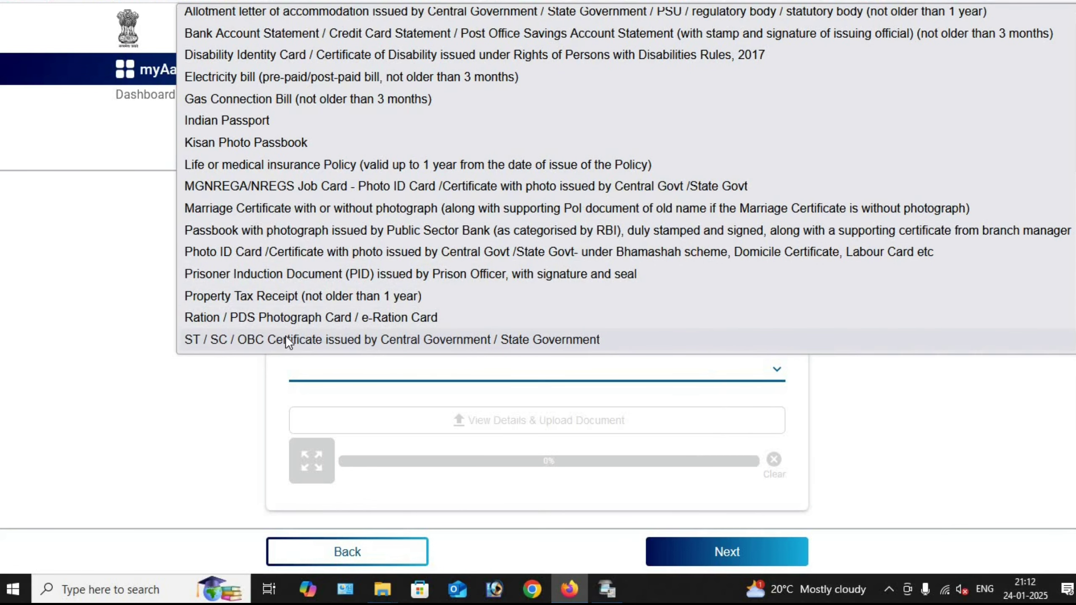
scroll(334, 317, down, 4)
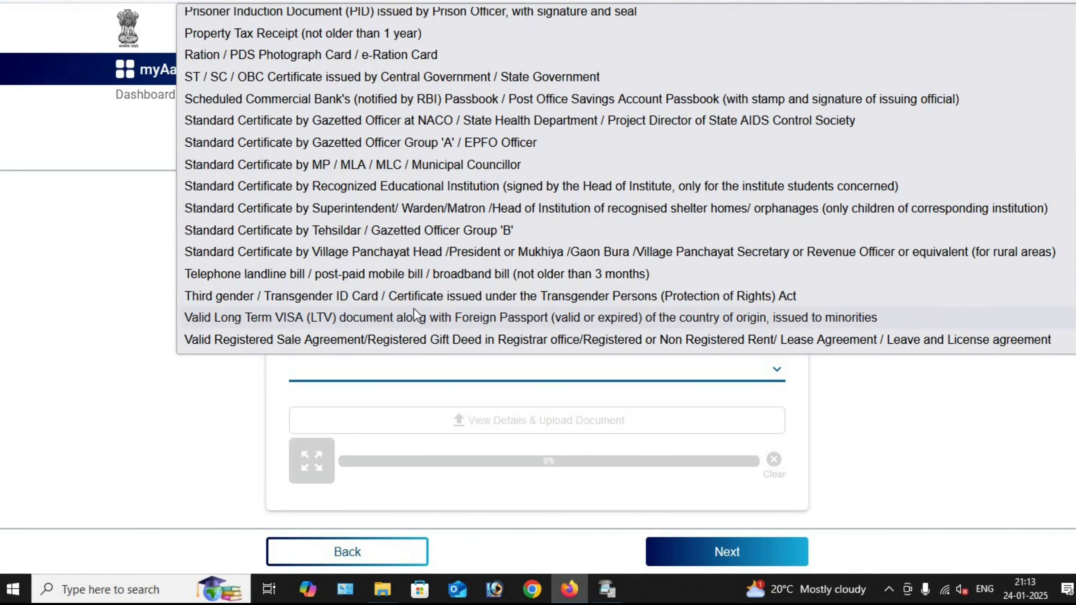
scroll(413, 308, down, 3)
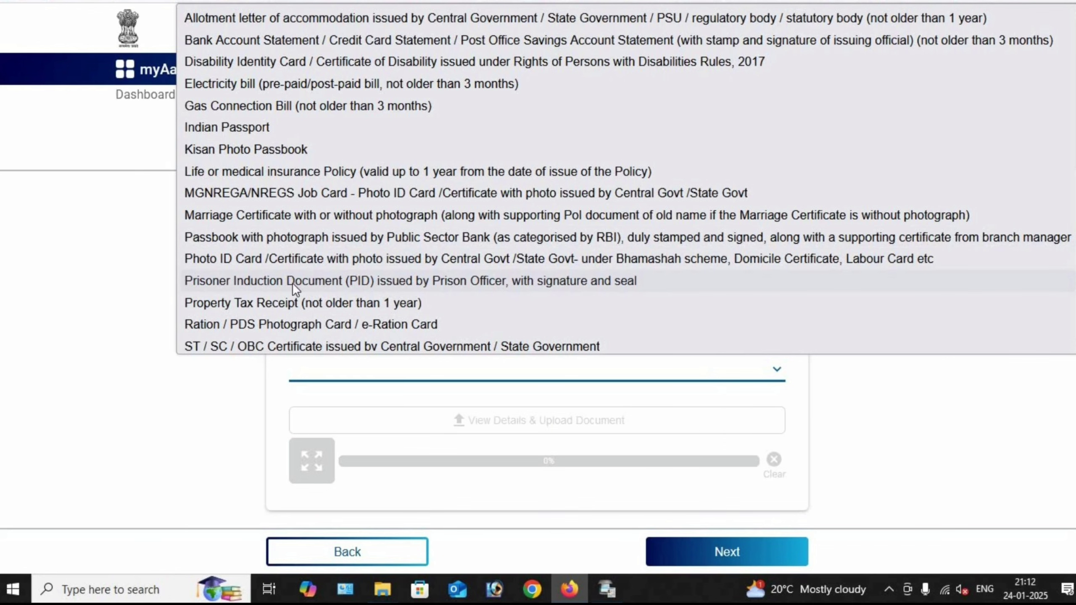
Scroll the document list down to the Standard Certificate options through Voter ID and Water Bill
scroll(292, 283, down, 8)
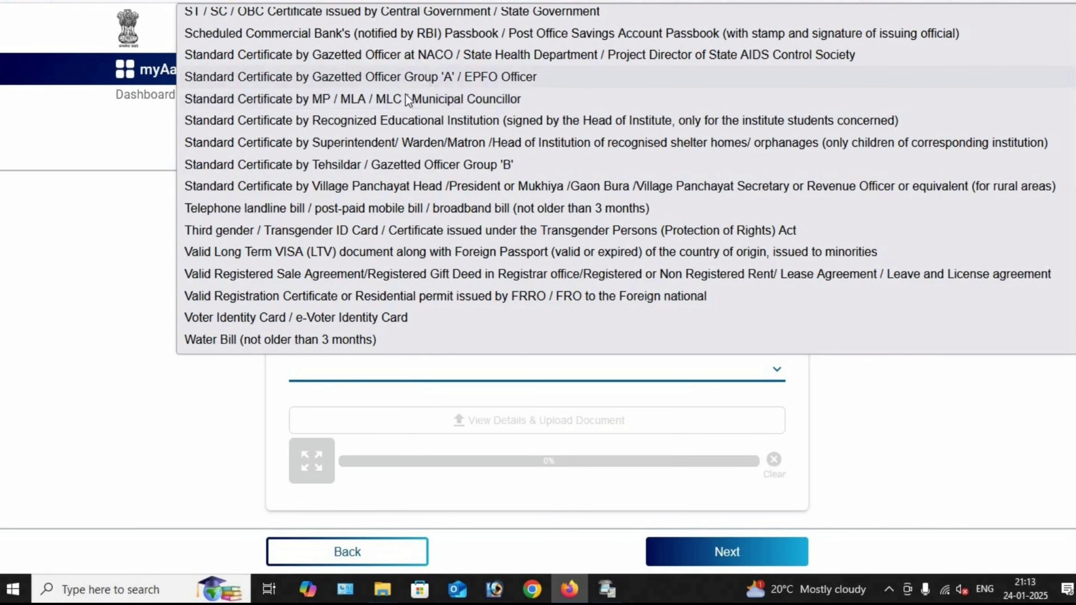
Choose Standard Certificate by Gazetted Officer Group 'A' / EPFO Officer and upload the GAZETTED OFFICER GROUP A file
click(428, 83)
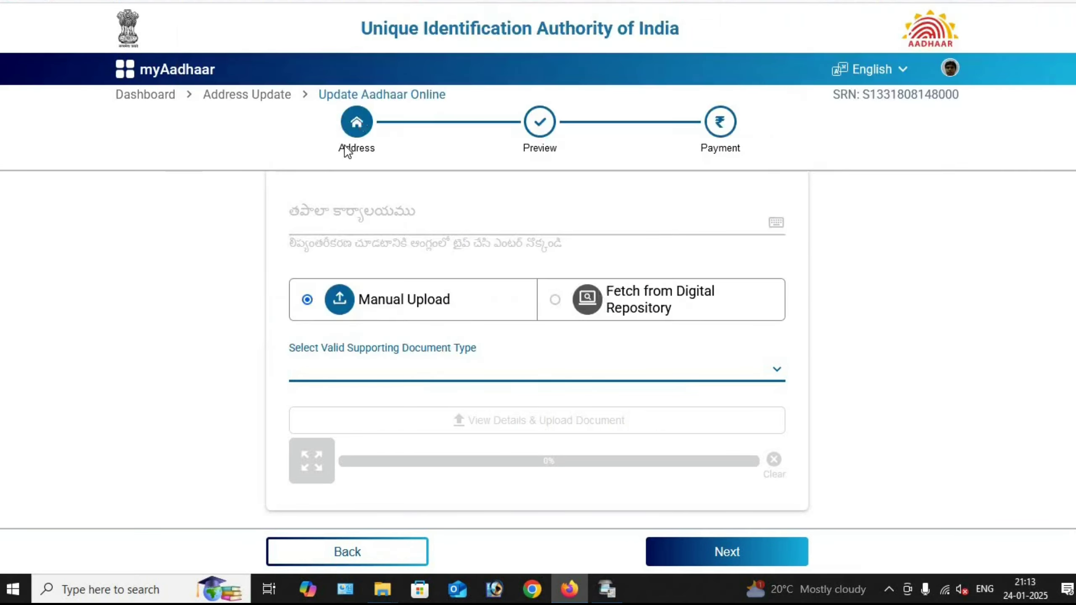
click(523, 463)
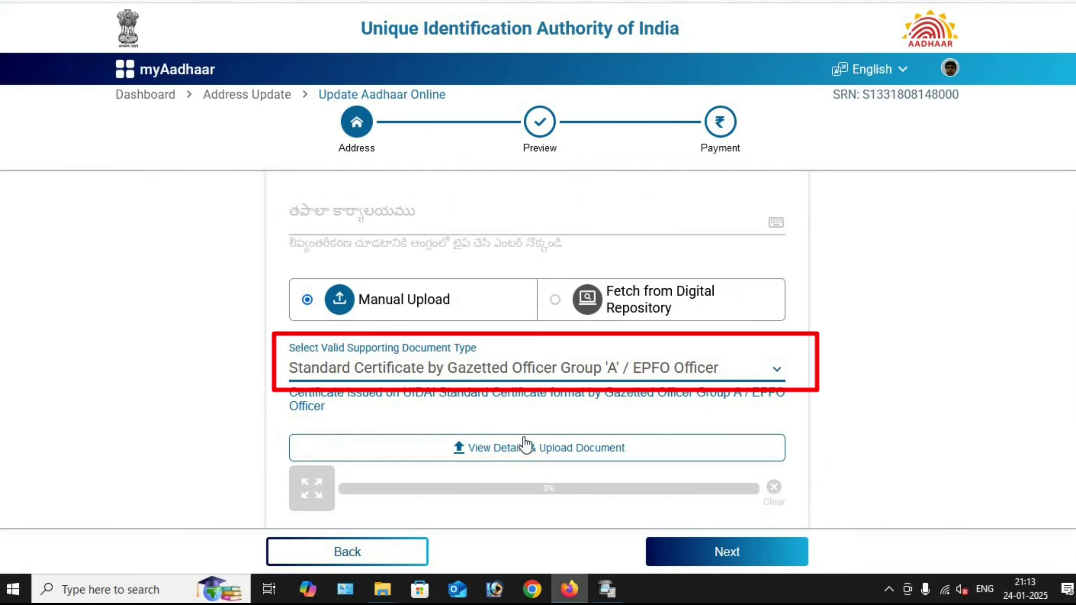
click(490, 451)
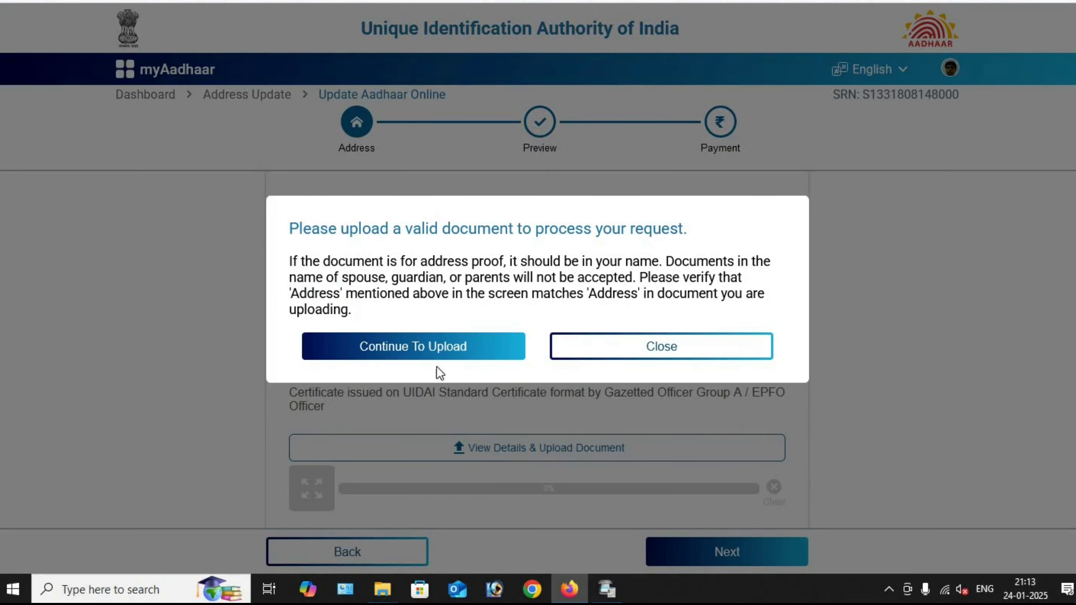
click(407, 359)
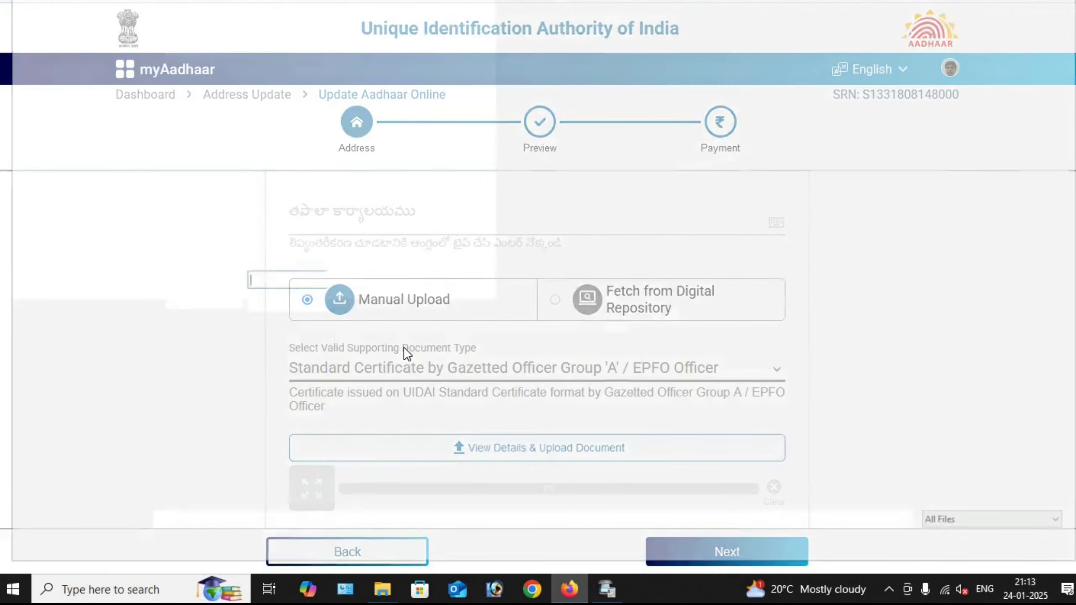
click(403, 346)
key(g)
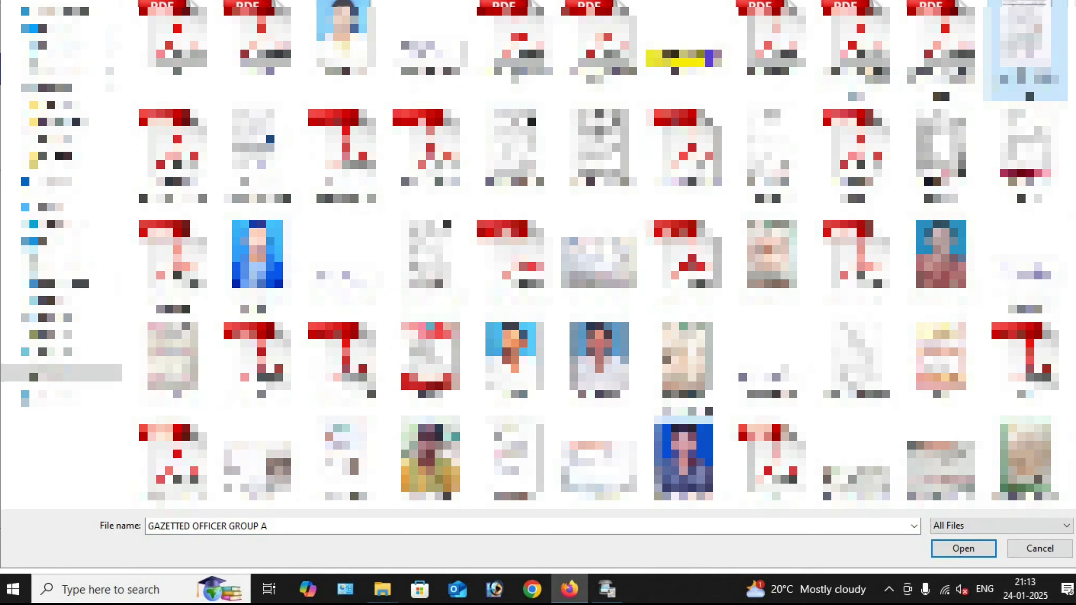
key(Return)
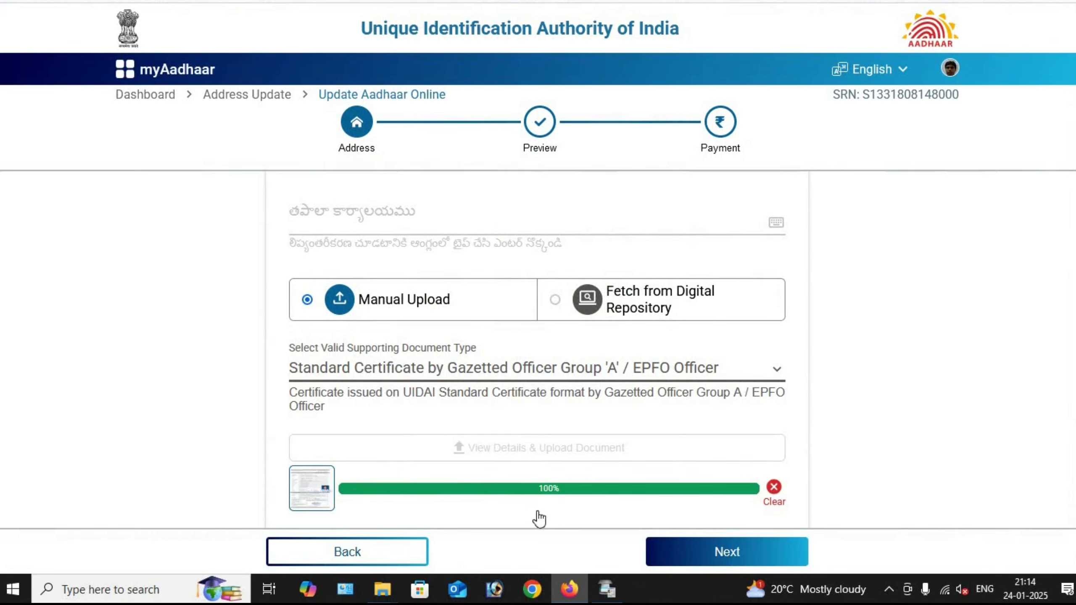
Scroll back up to the Details to be Updated header and the Care of field
scroll(550, 466, up, 10)
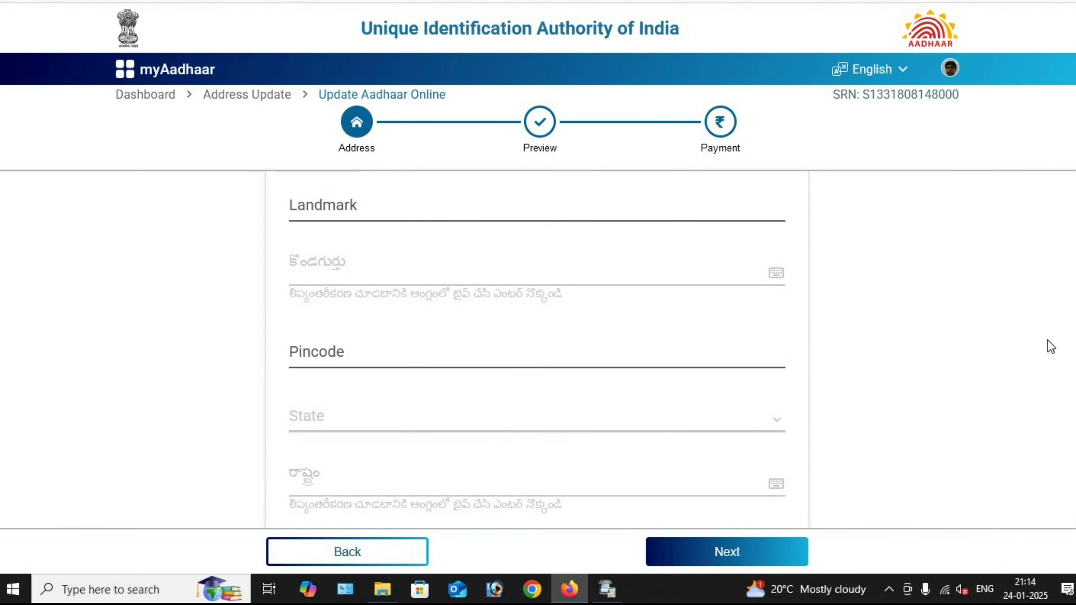
scroll(537, 350, up, 6)
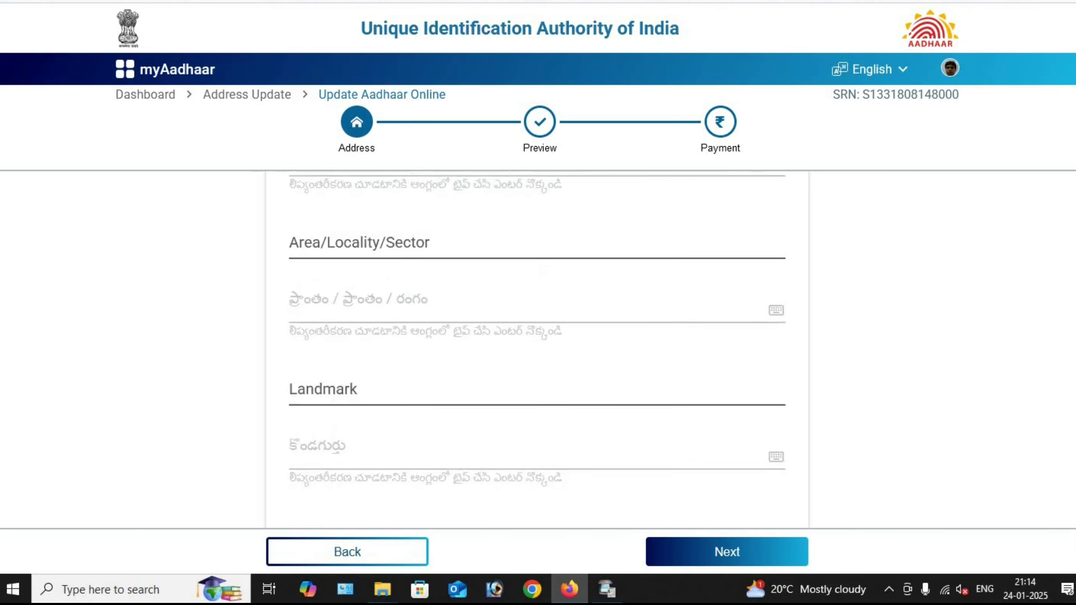
scroll(537, 350, up, 4)
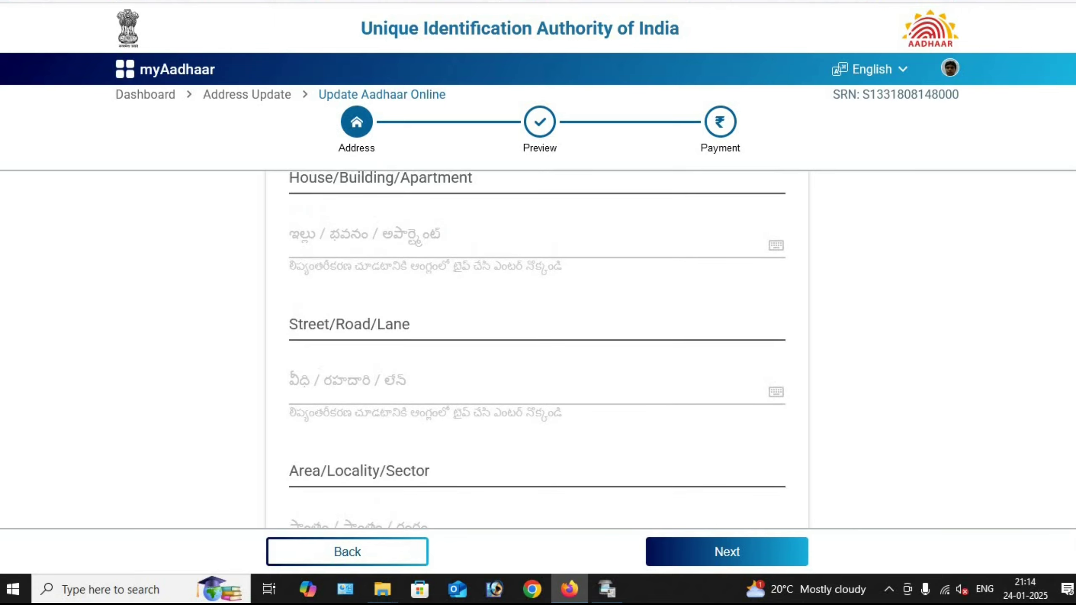
scroll(537, 350, up, 3)
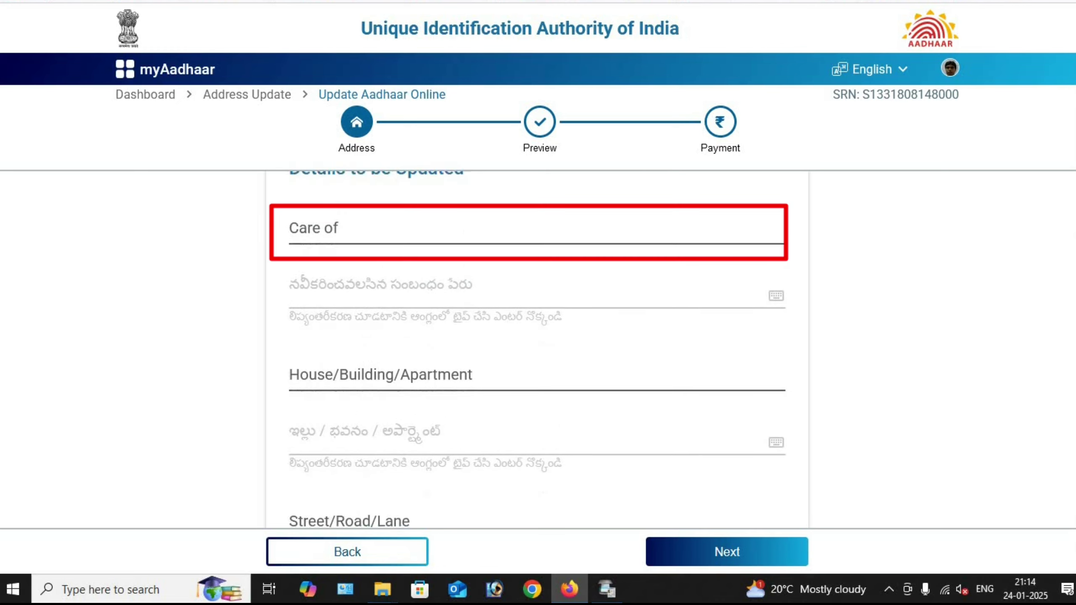
scroll(843, 322, up, 2)
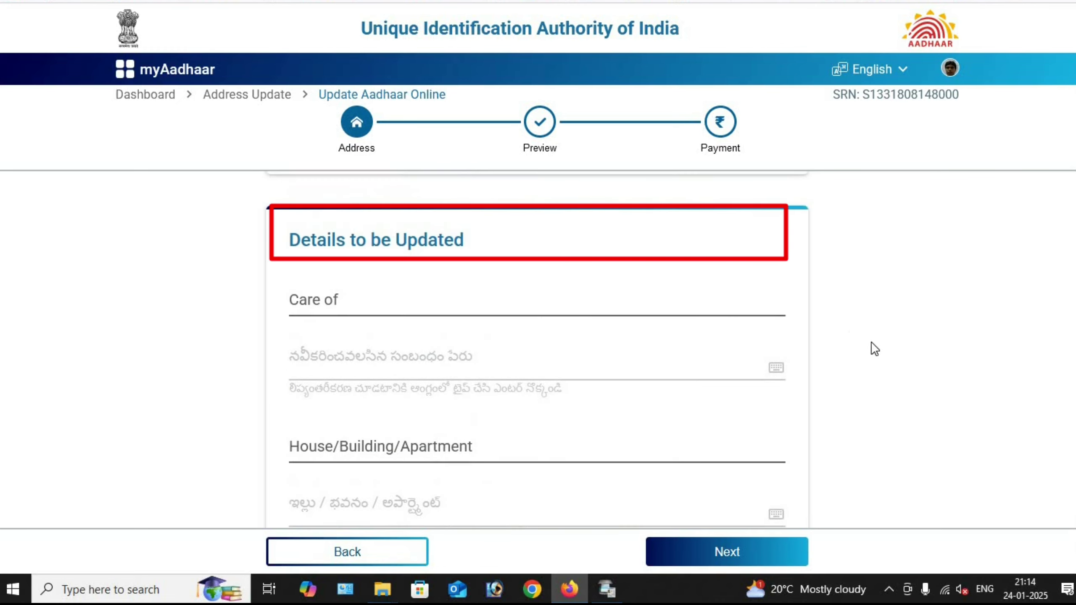
Enter 'S/o.' followed by the father's name in Care of, correcting typos along the way
click(359, 304)
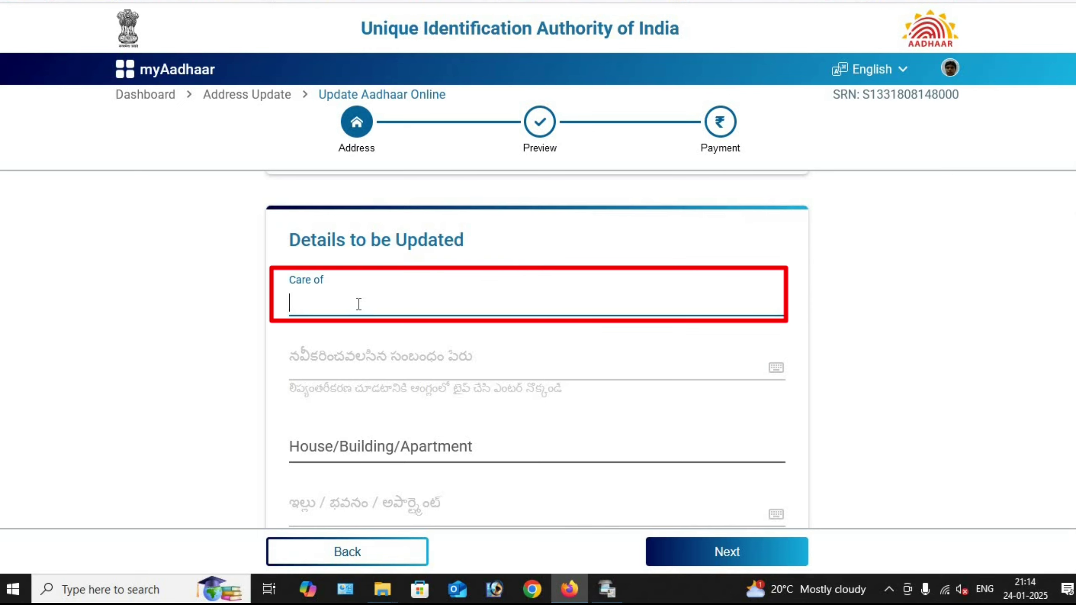
text(S/o. ISRAN)
key(BackSpace)
key(BackSpace)
key(BackSpace)
key(BackSpace)
key(BackSpace)
text(S)
key(BackSpace)
text(I****)
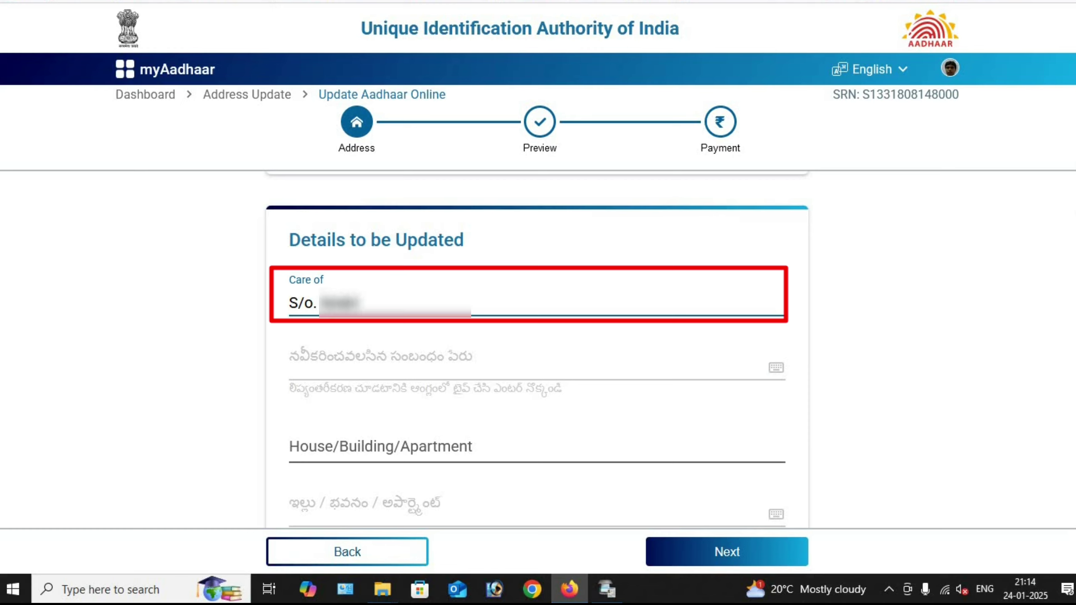
text(********)
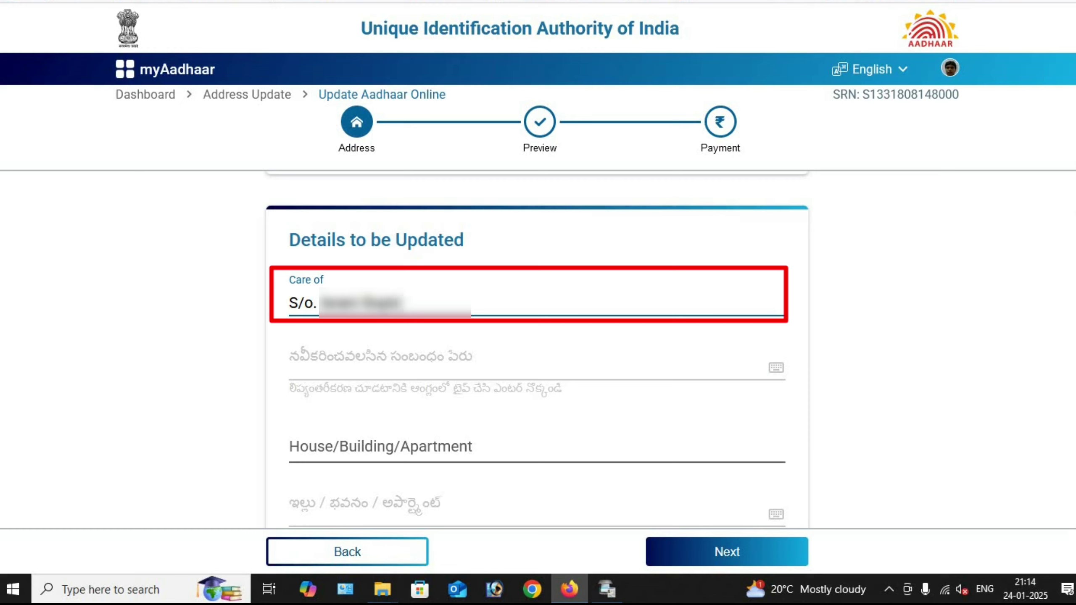
text(***)
key(BackSpace)
key(BackSpace)
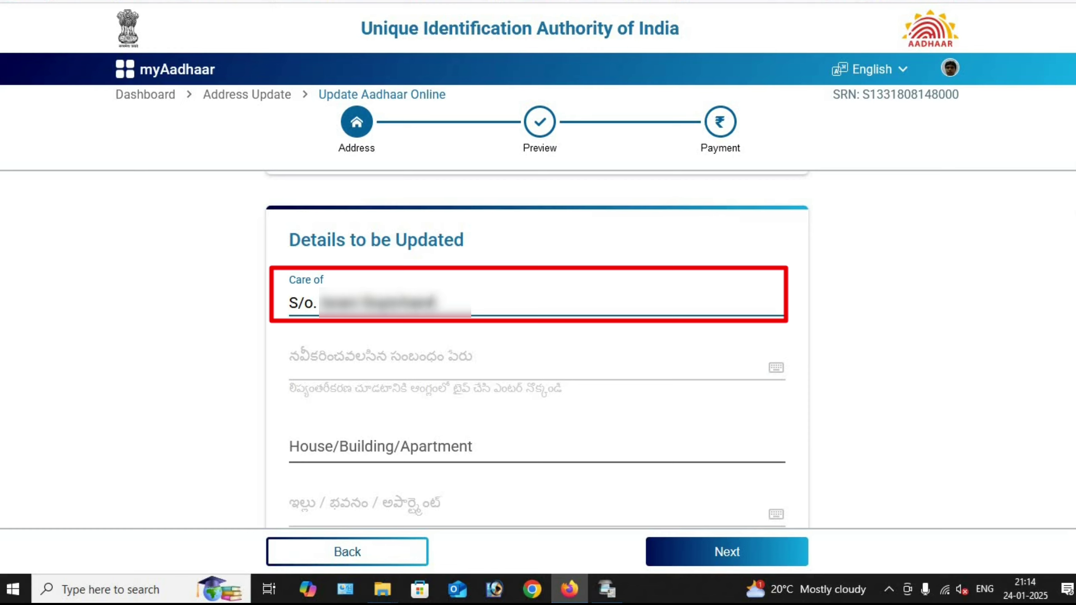
text(**)
key(Tab)
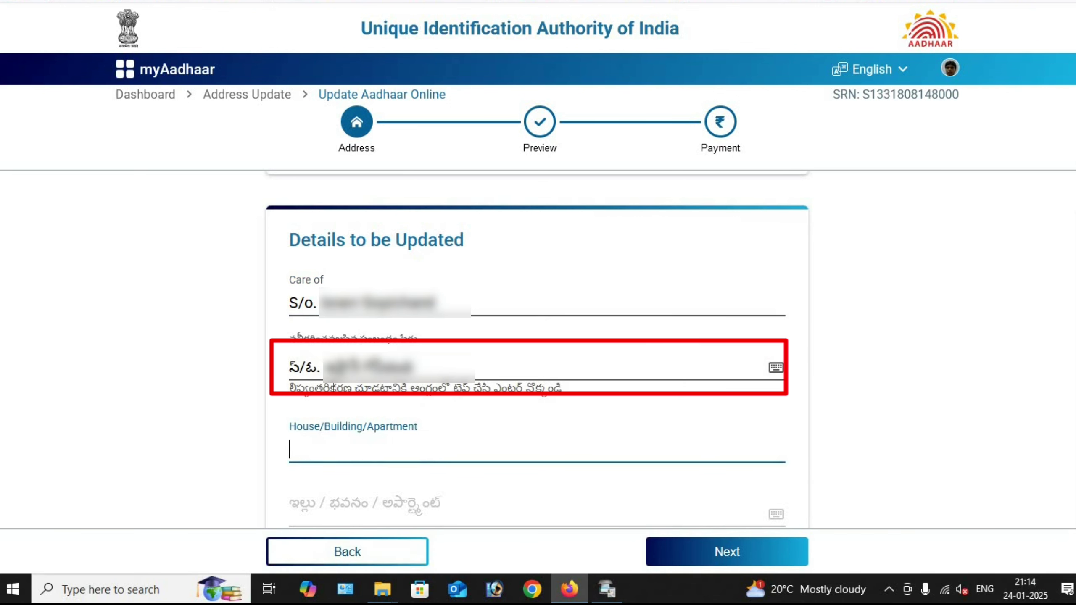
Switch input to Telugu Phonetic and enter 'తండ్రి.' in the Telugu Care of field
click(985, 589)
click(947, 504)
key(shift+Tab)
text(Asd)
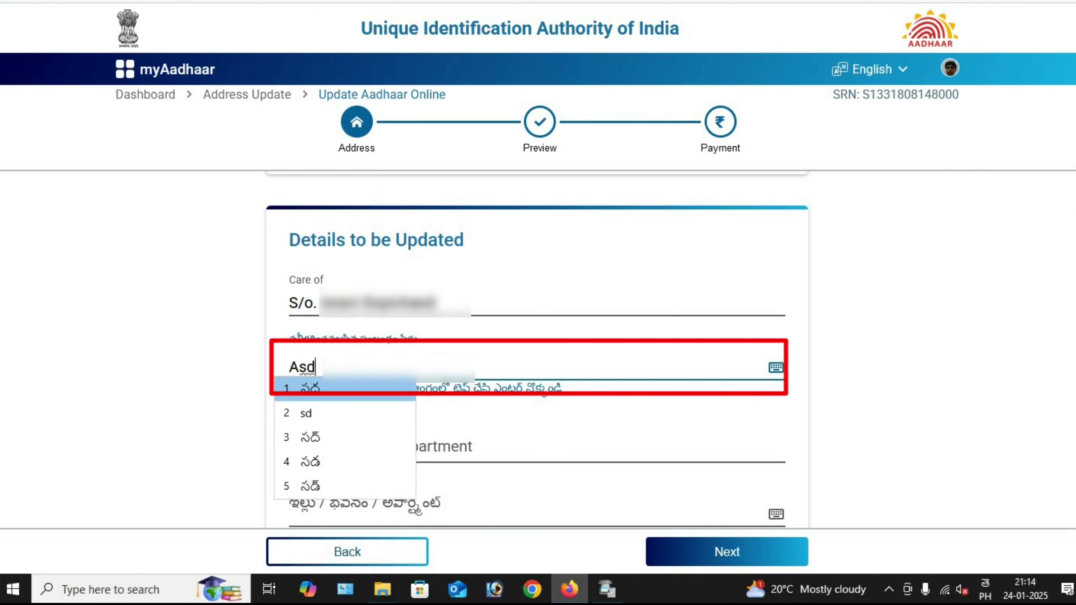
text(thandi)
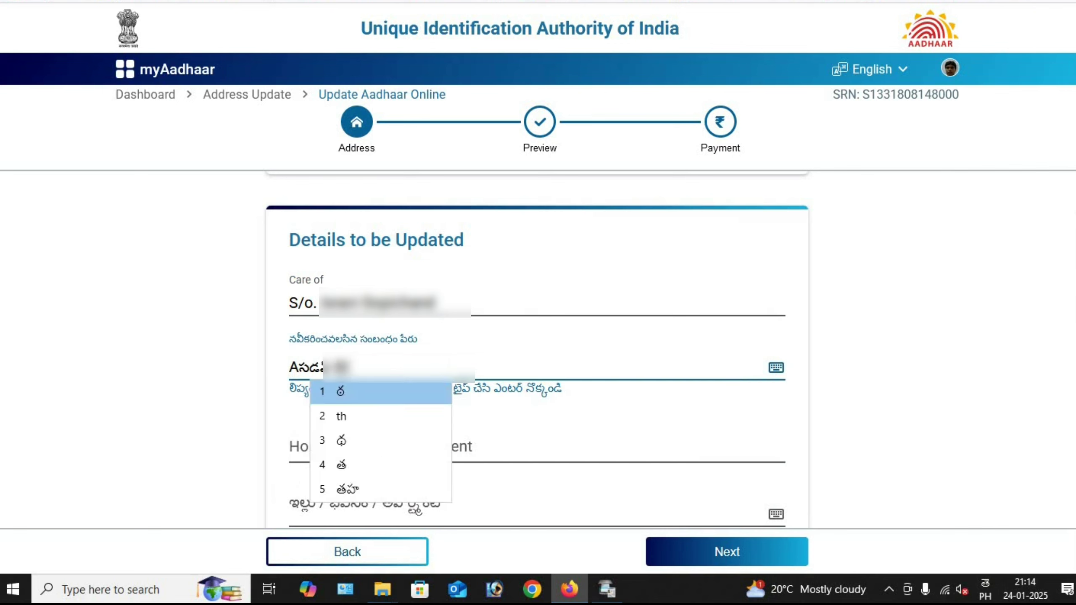
key(Return)
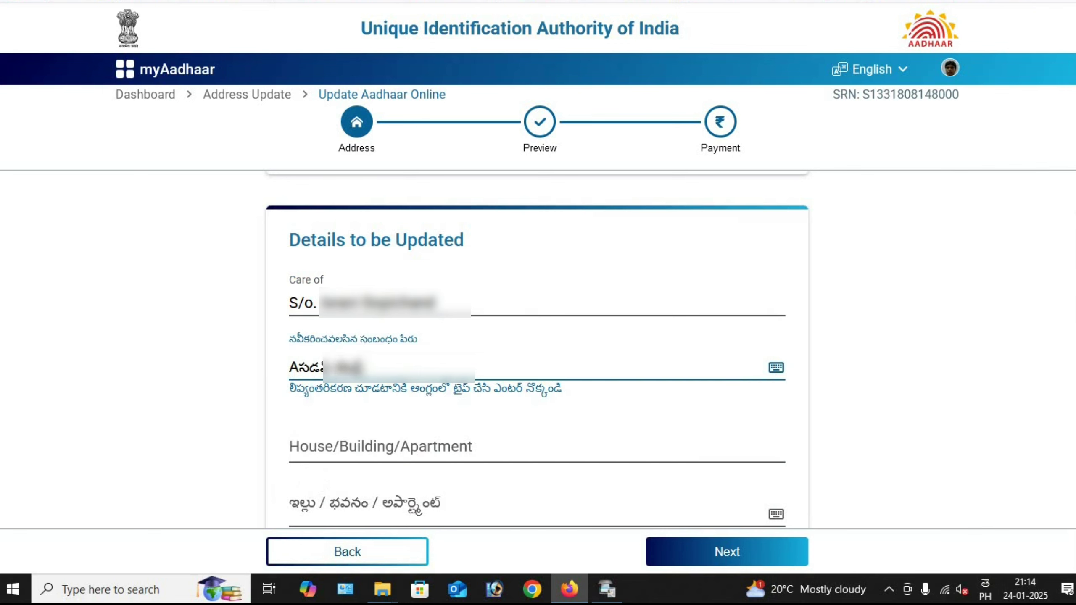
text(.)
key(Return)
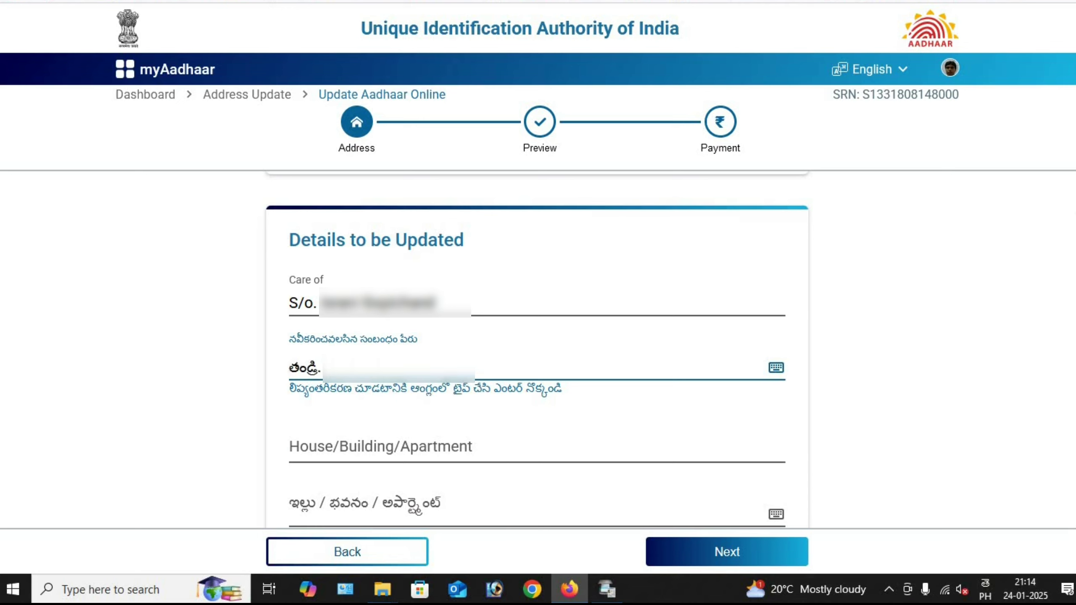
Add the father's name in Telugu script after the relation, picking the right transliteration suggestions
text(israni)
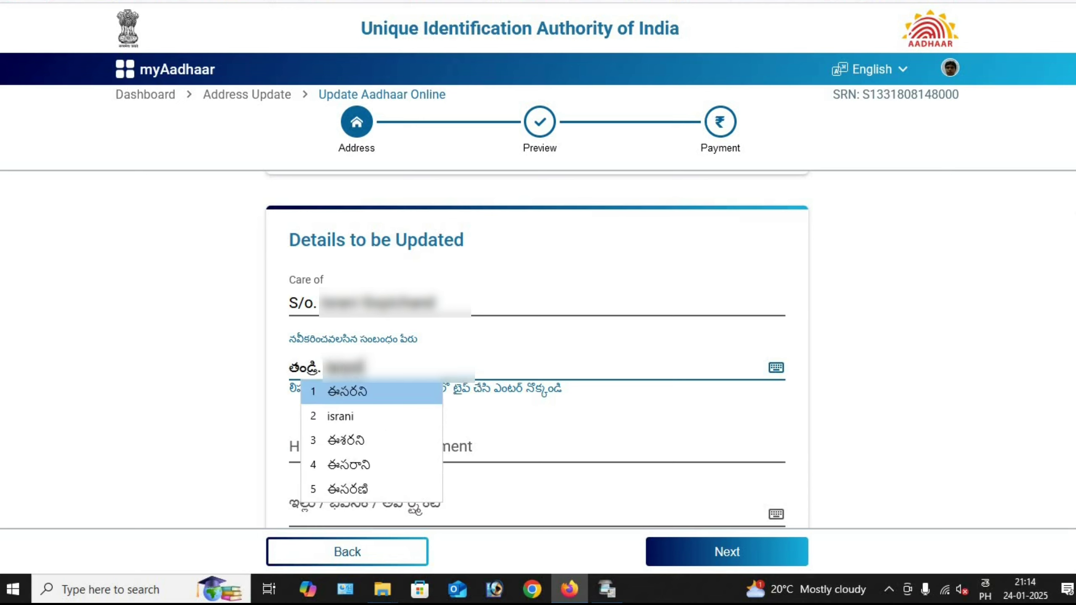
key(BackSpace)
key(BackSpace)
key(BackSpace)
key(BackSpace)
key(BackSpace)
key(BackSpace)
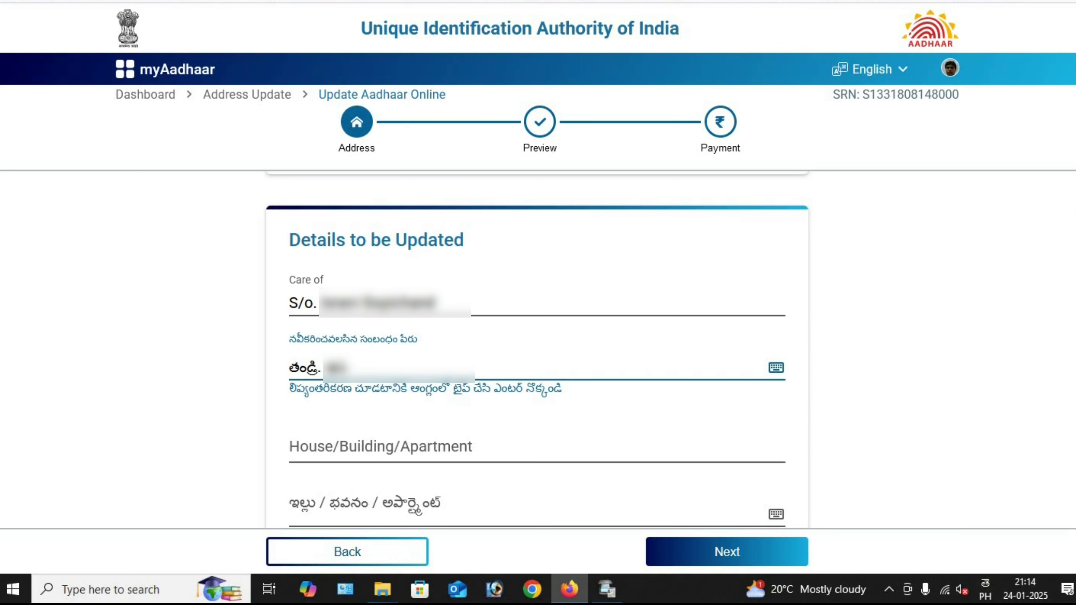
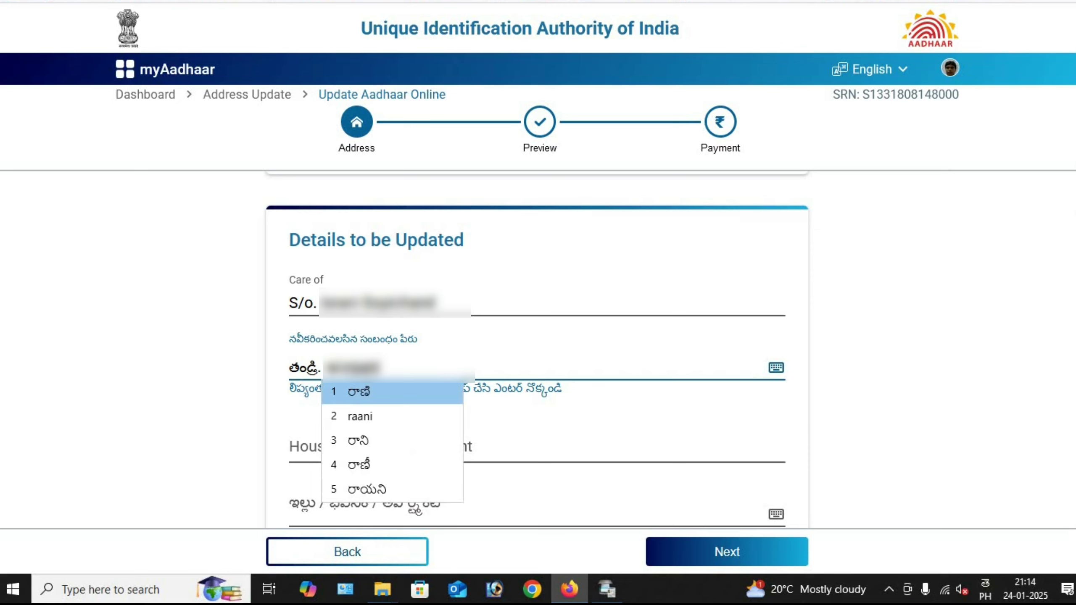
key(Down)
key(Down)
key(space)
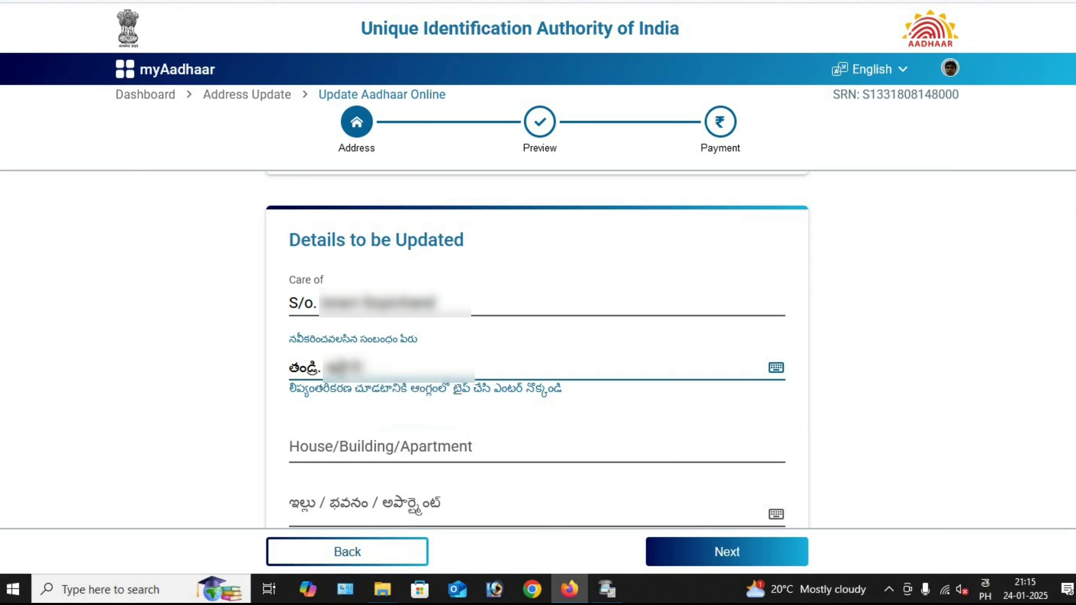
key(space)
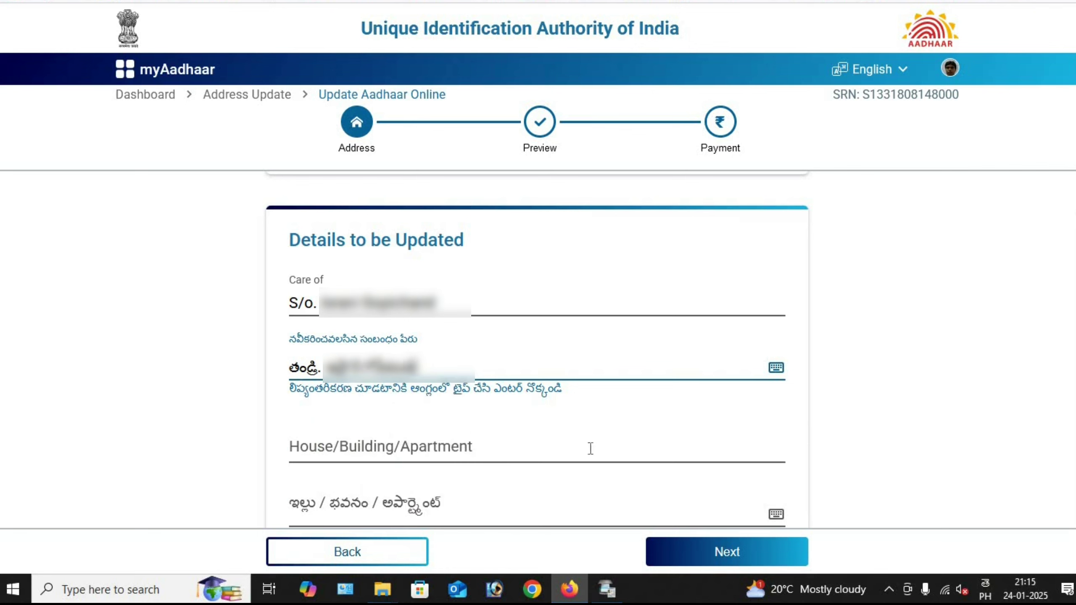
click(876, 416)
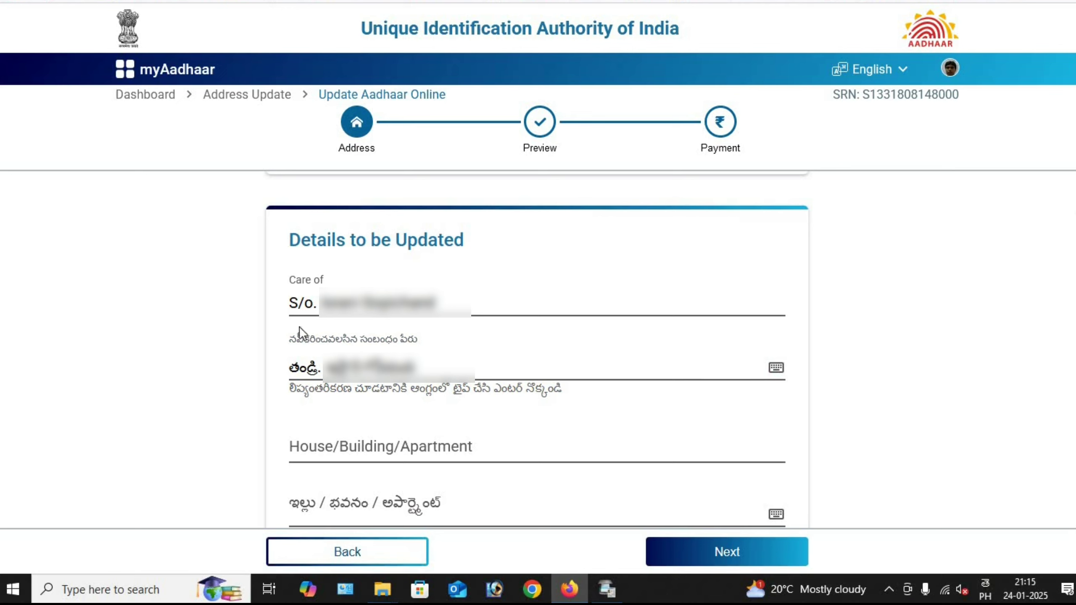
Switch typing back to English, enter the house number, and review the remaining address fields
click(317, 454)
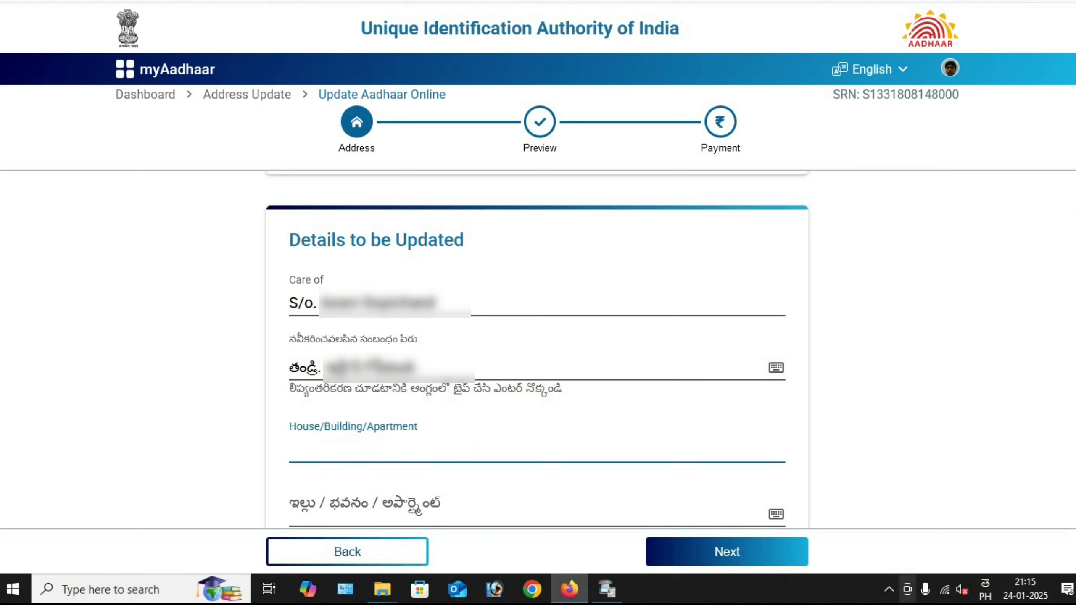
click(985, 589)
click(934, 318)
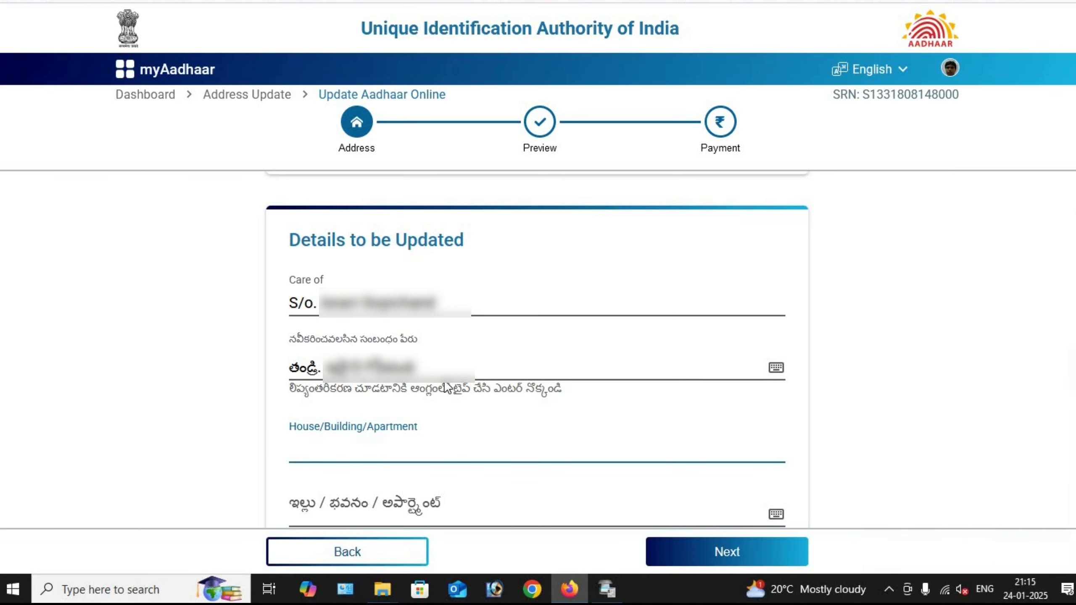
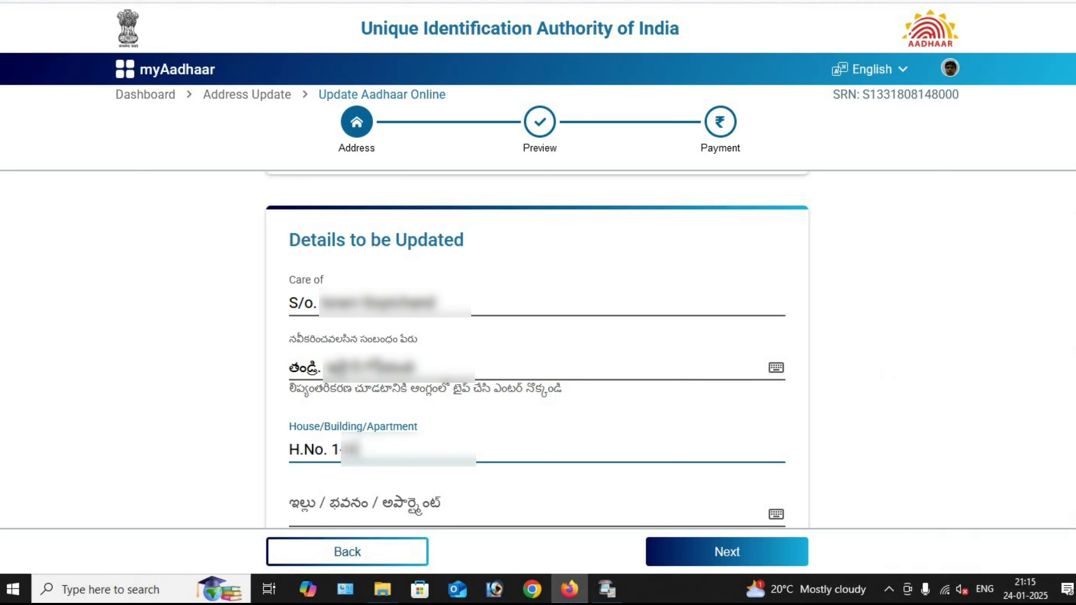
click(654, 474)
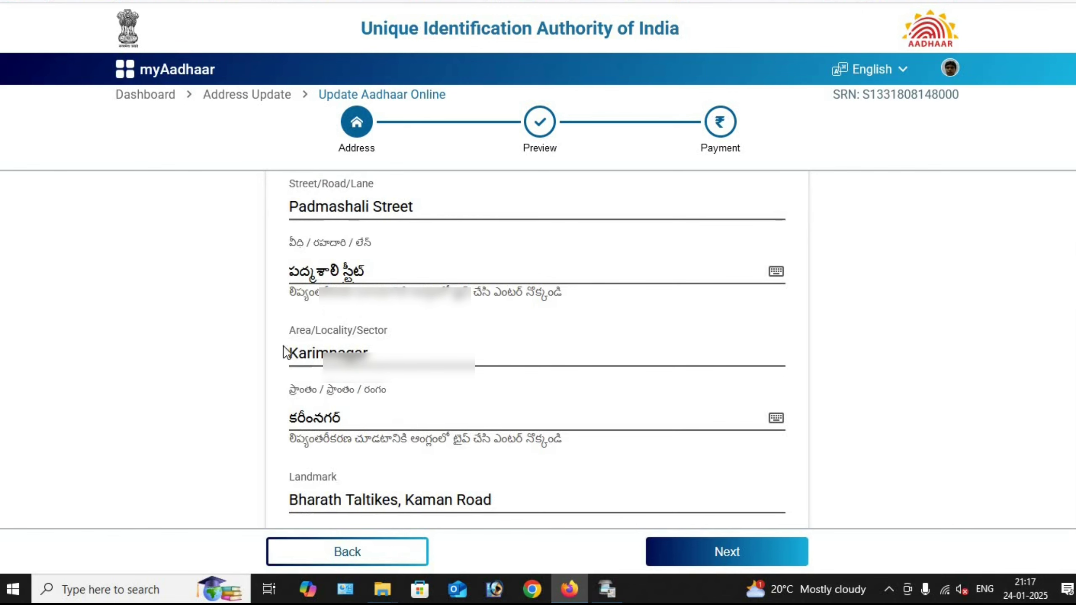
scroll(425, 414, down, 8)
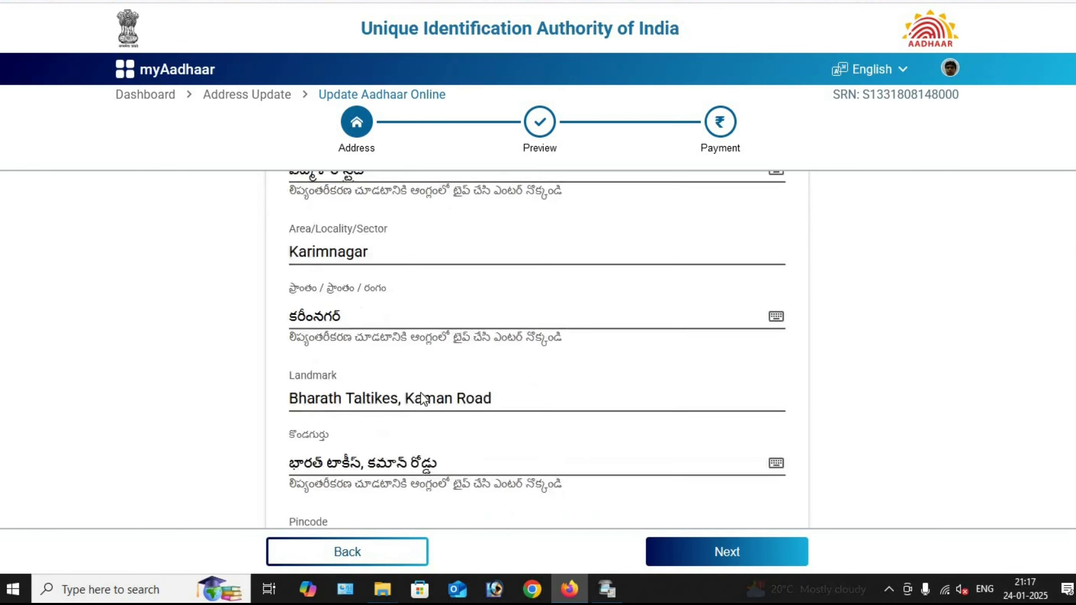
scroll(365, 381, down, 2)
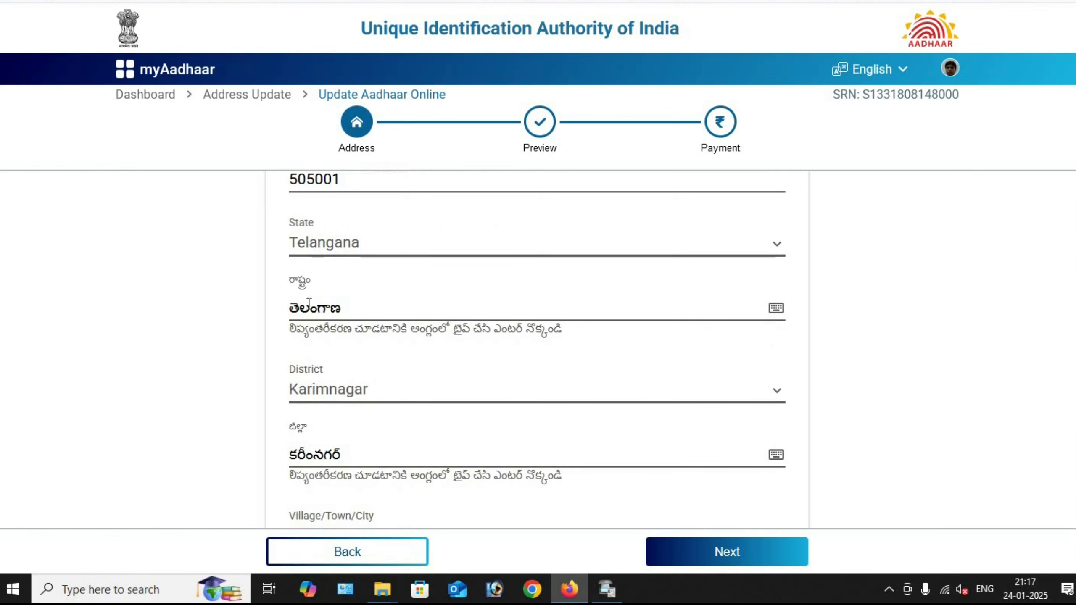
scroll(389, 427, down, 8)
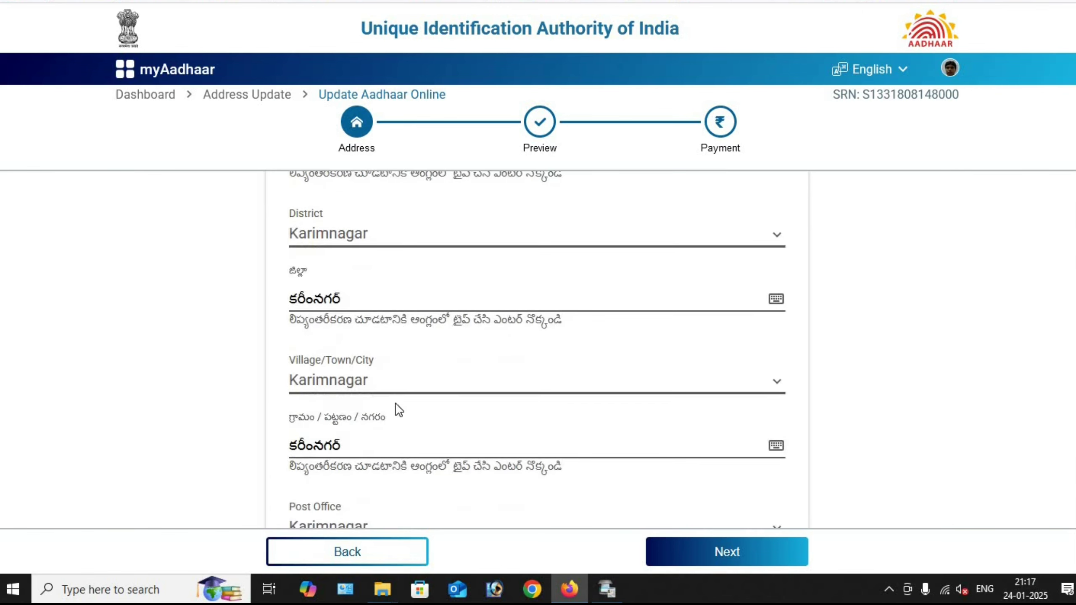
scroll(397, 402, down, 6)
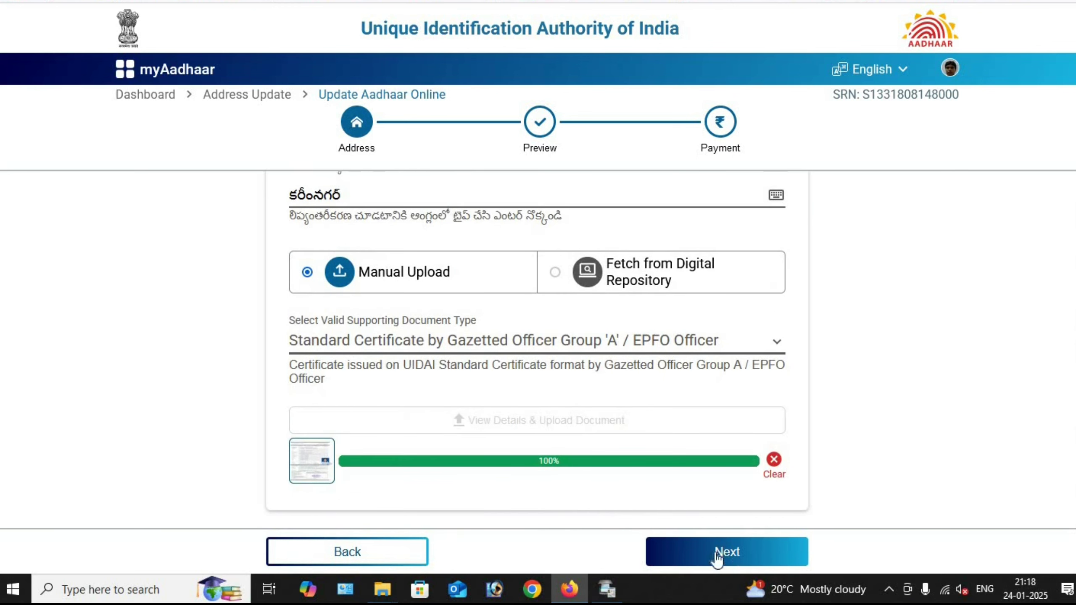
Go to the Preview and confirm the declaration that the information is true and correct
click(727, 555)
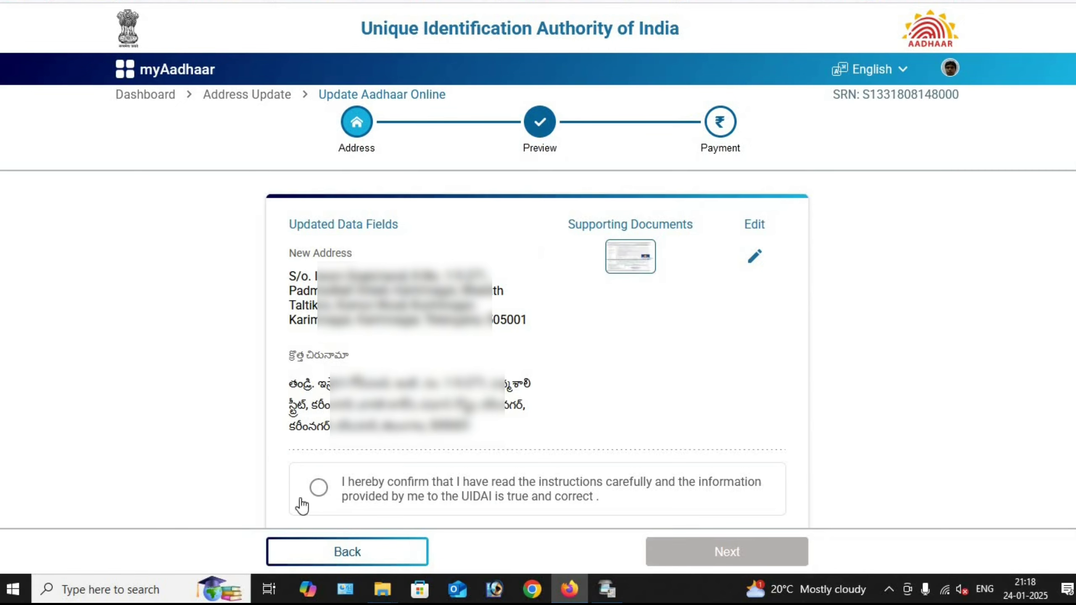
click(320, 489)
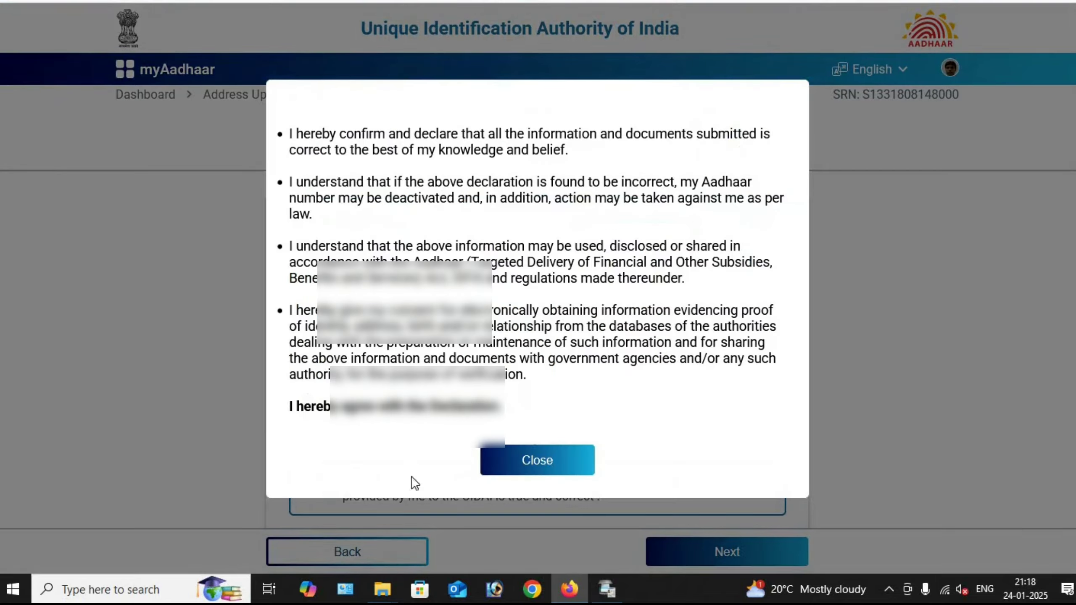
drag(291, 138, 544, 481)
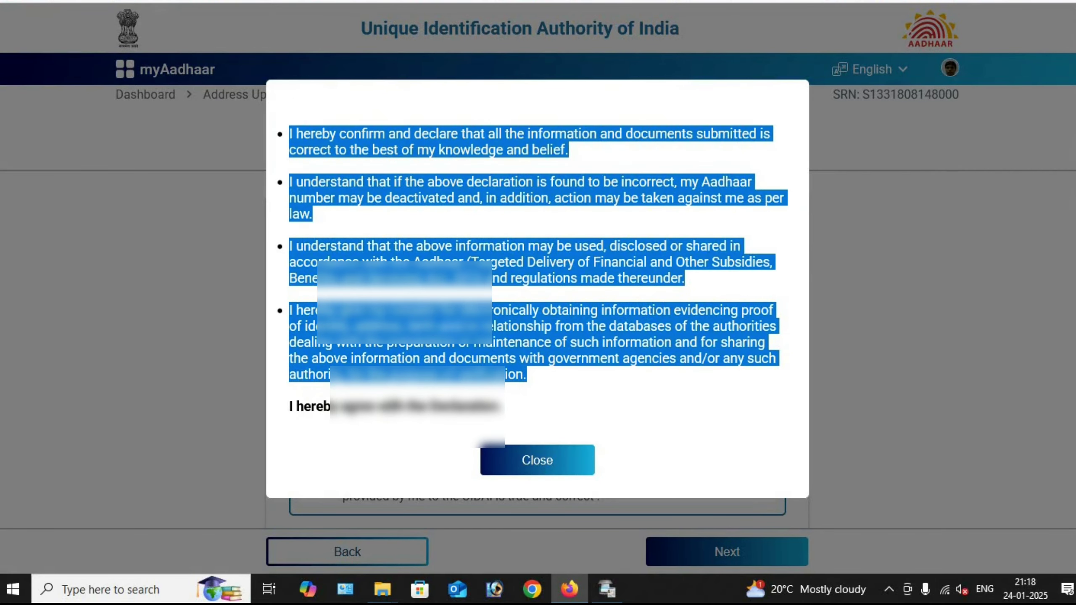
click(487, 432)
click(541, 468)
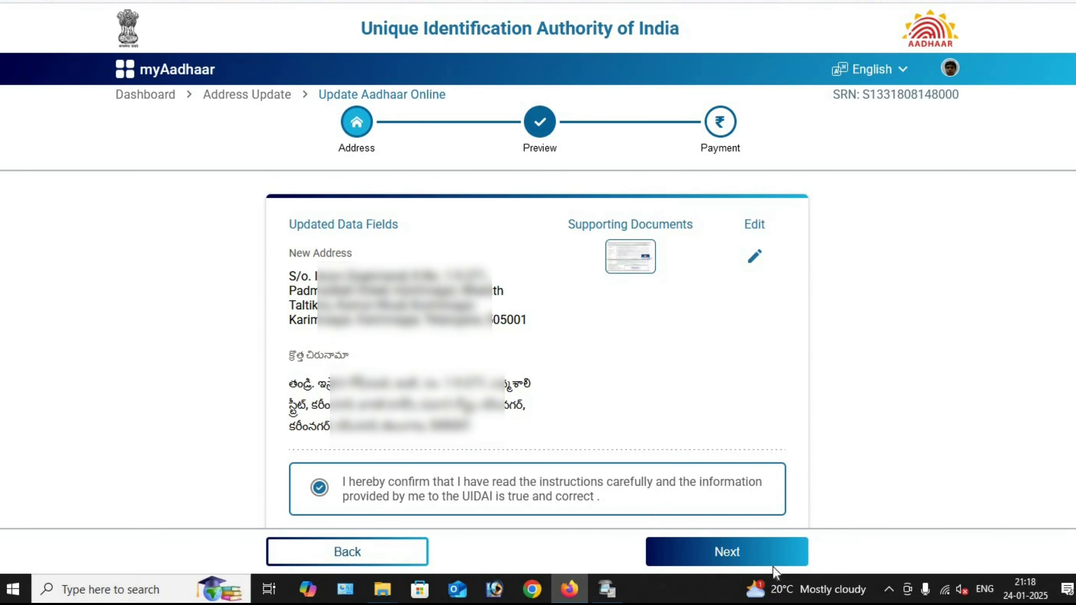
click(736, 546)
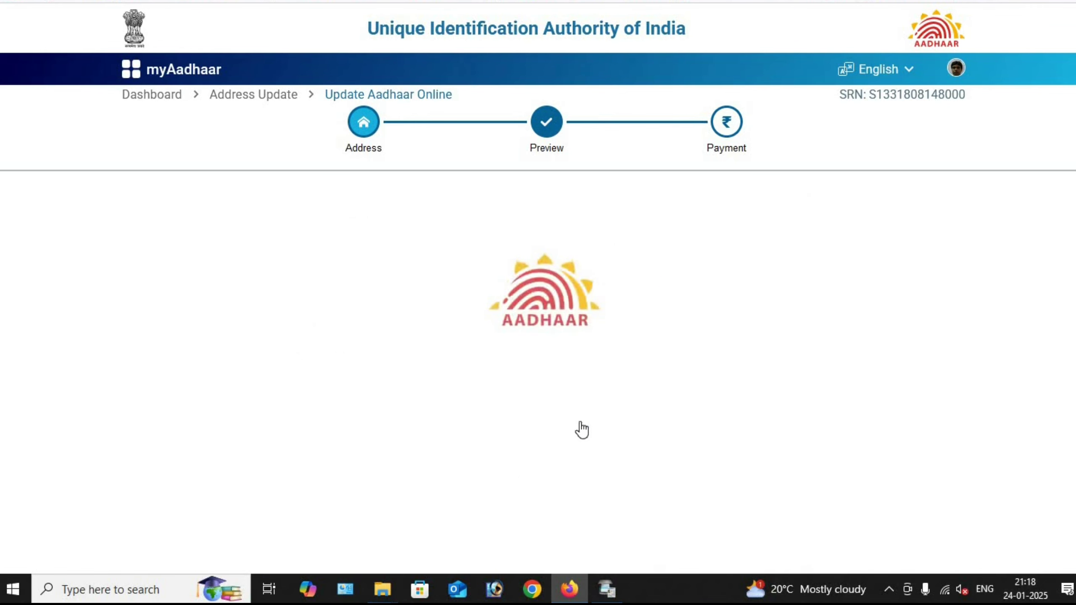
Accept the Rs. 50 payment terms, pay via Razorpay, and choose Netbanking
drag(290, 254, 483, 256)
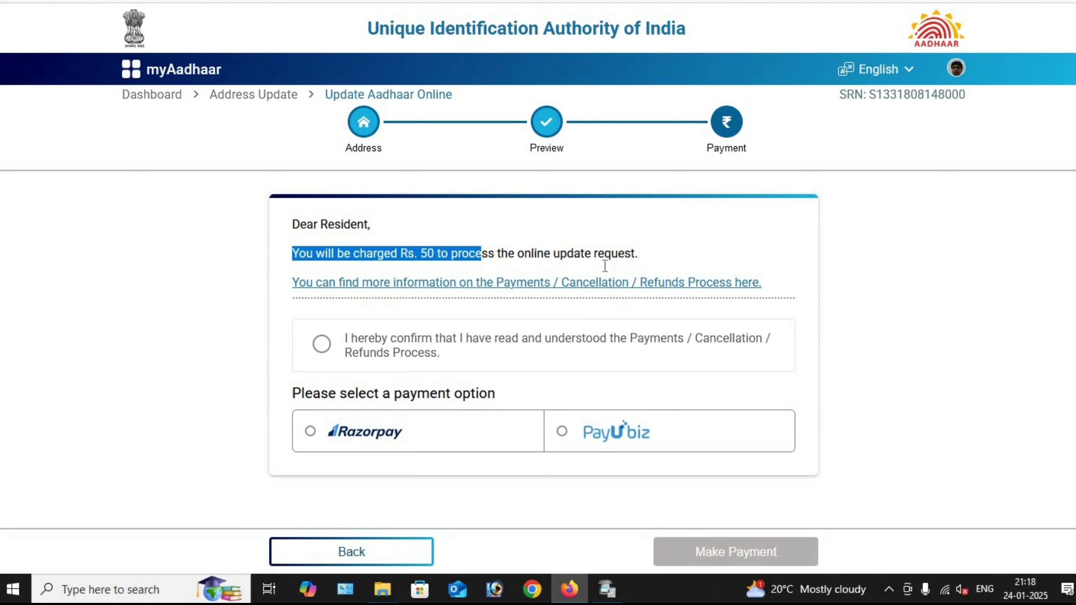
click(322, 344)
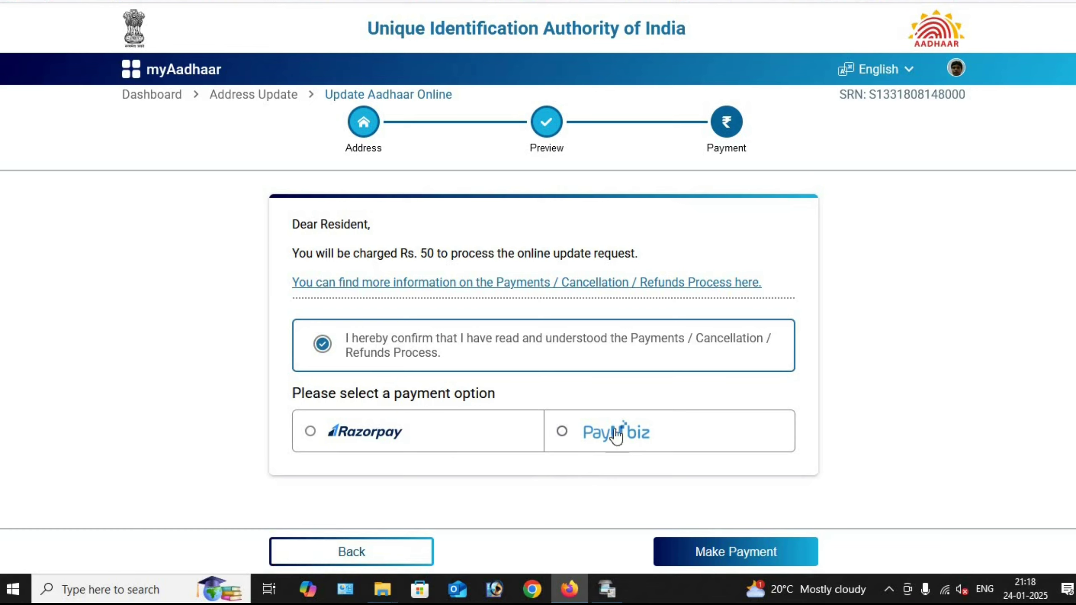
click(310, 431)
click(724, 561)
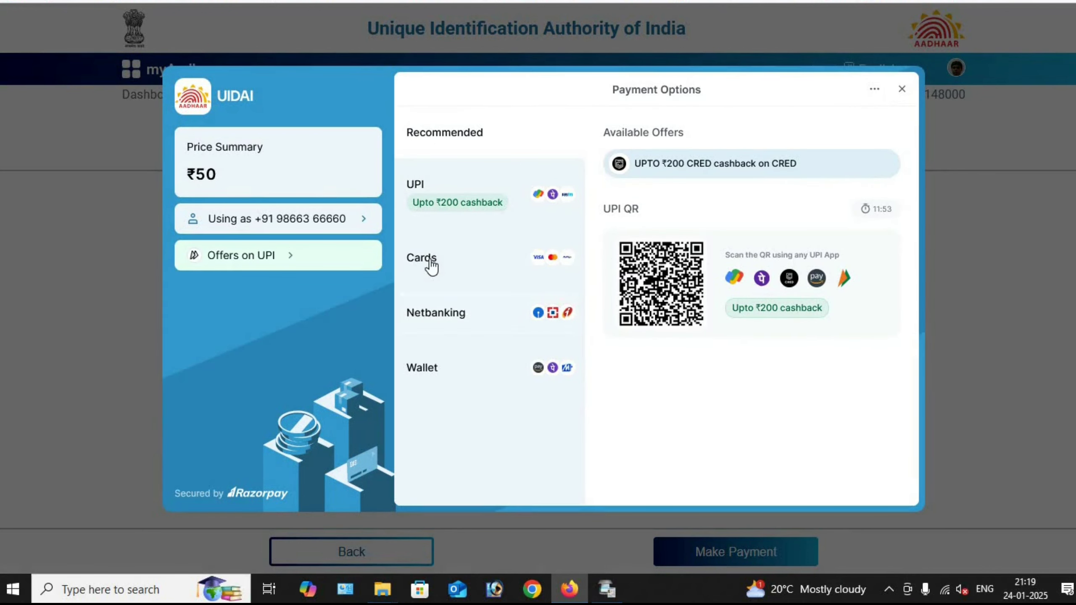
click(429, 322)
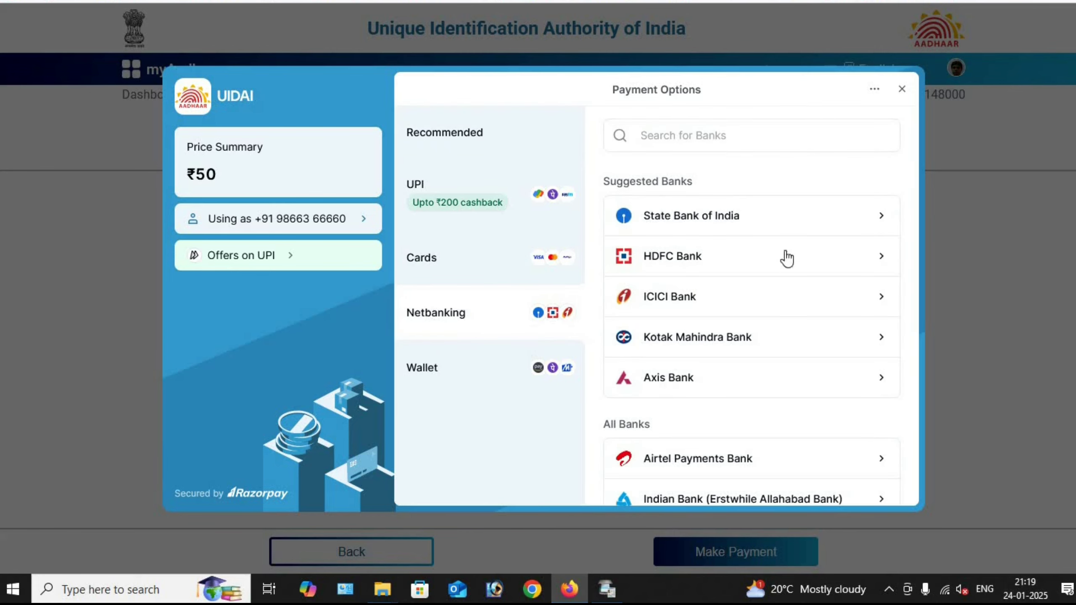
Choose State Bank of India and authorise the ₹50 payment with the SMS high security password
click(712, 230)
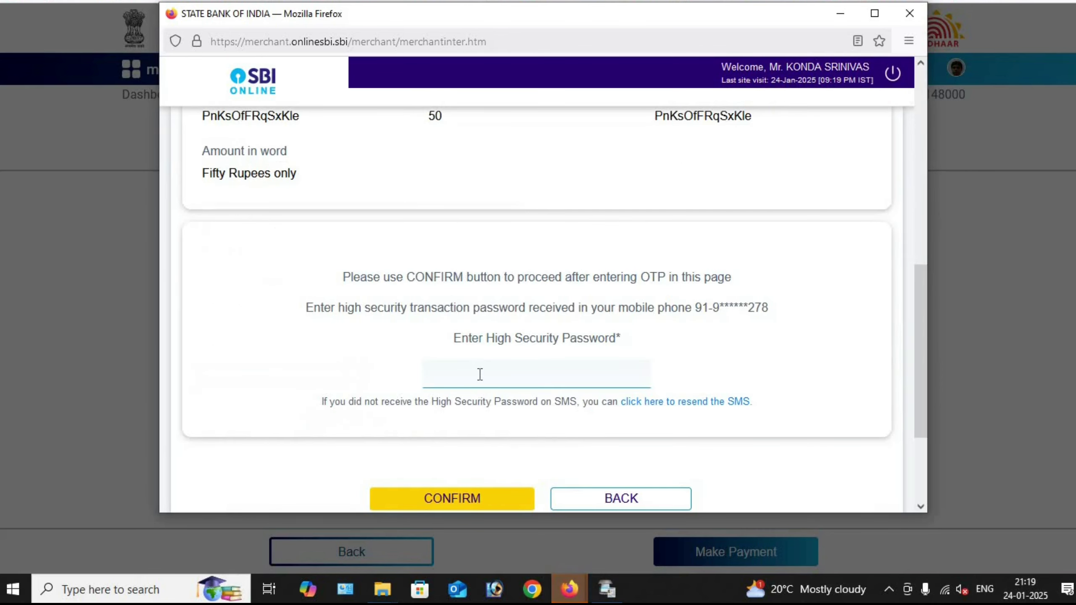
text(•••••••)
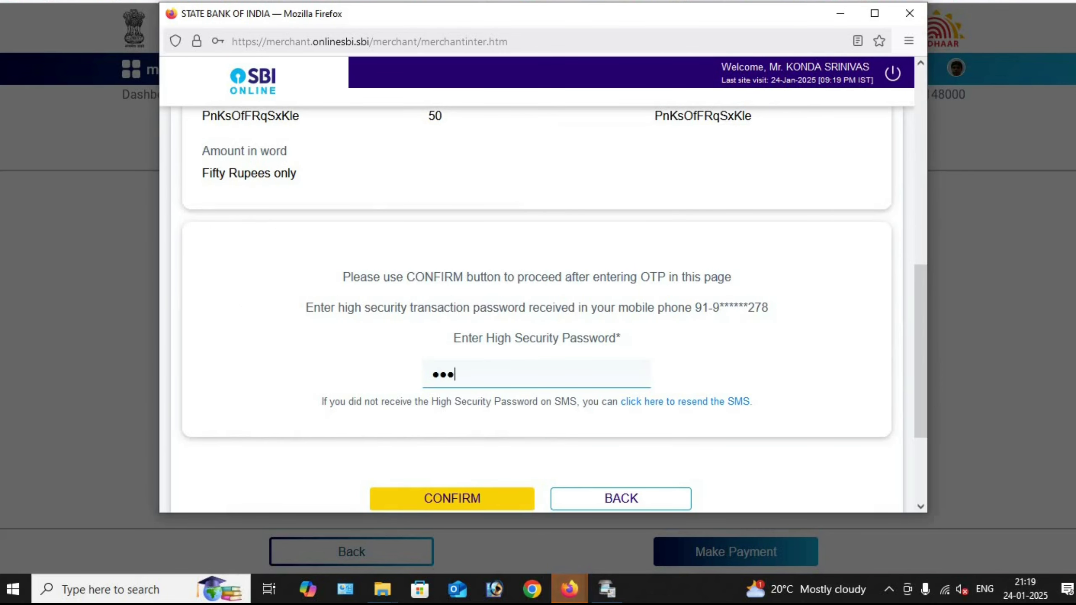
click(497, 500)
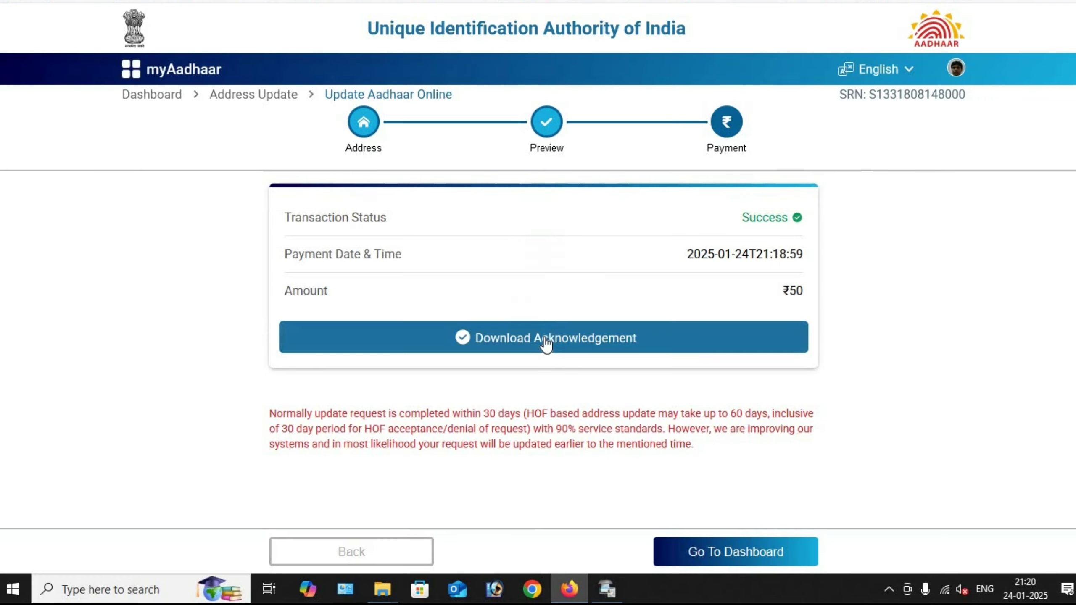
Download the ₹50 payment acknowledgement slip and print it from Adobe Acrobat Reader
click(536, 349)
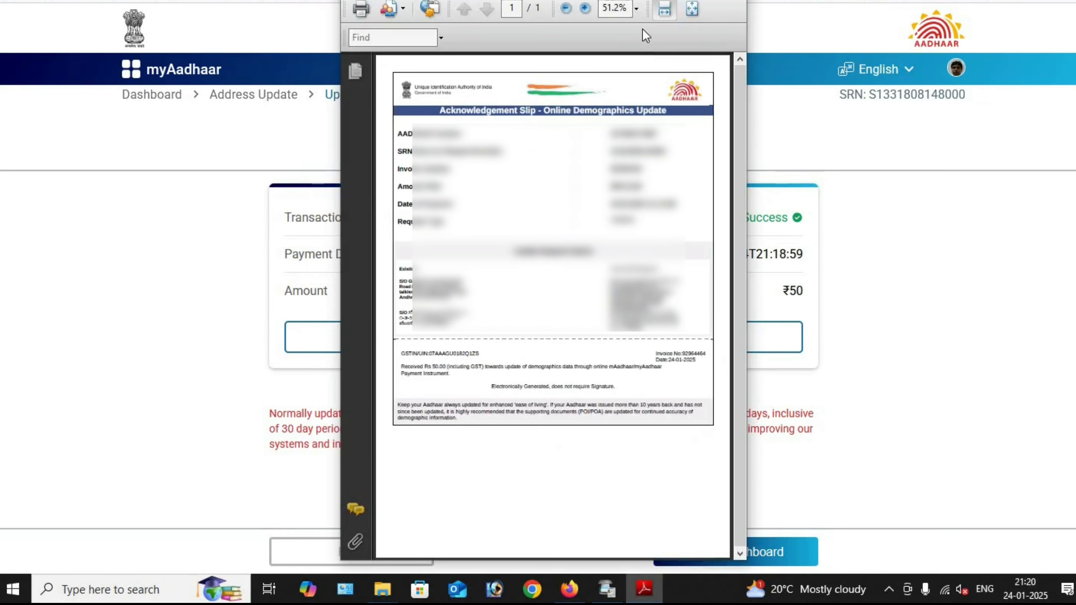
click(691, 1)
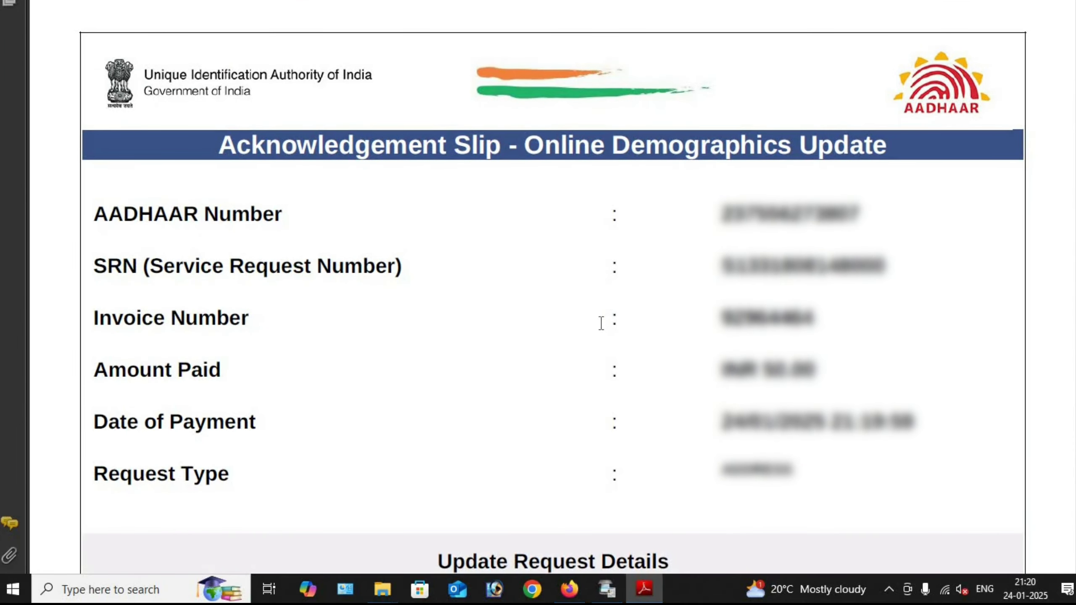
key(ctrl+p)
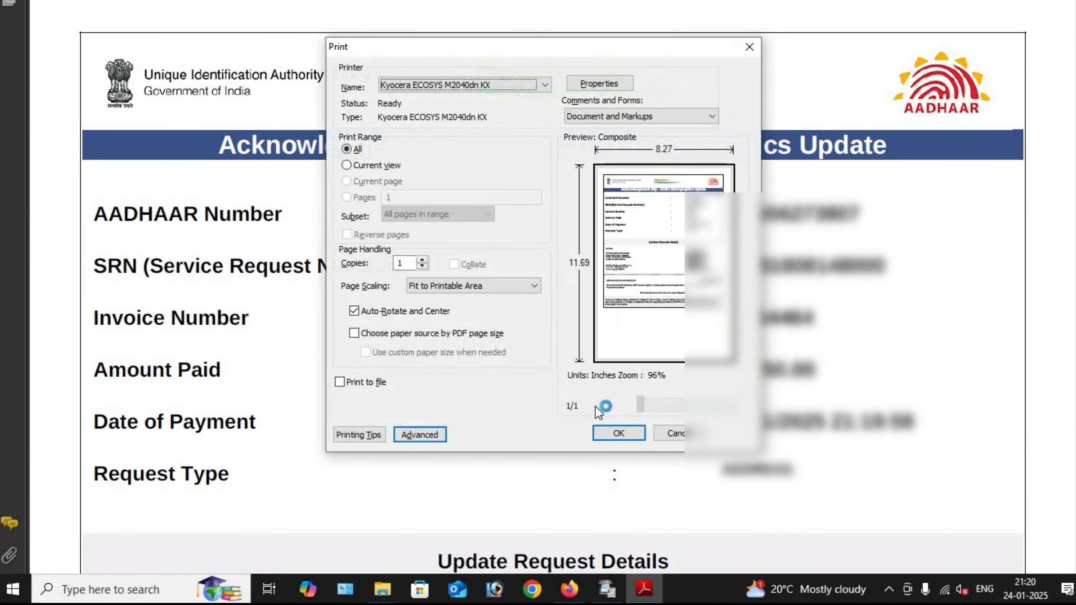
click(615, 433)
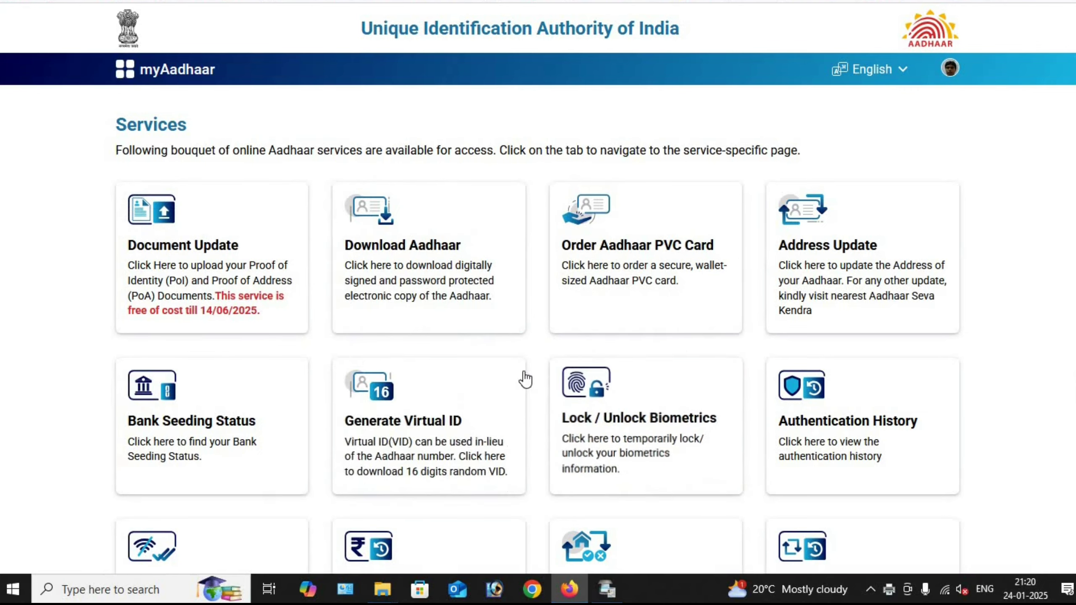
Check the Aadhaar address update request shows Verification Stage in Requests, then log out
scroll(550, 407, down, 5)
scroll(555, 472, down, 2)
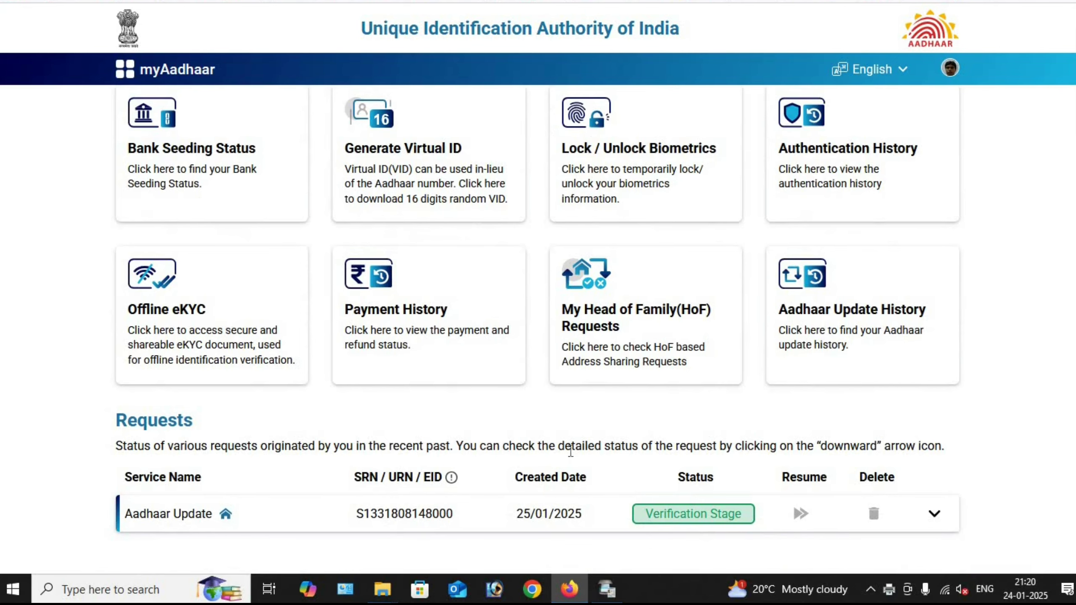
scroll(572, 451, up, 6)
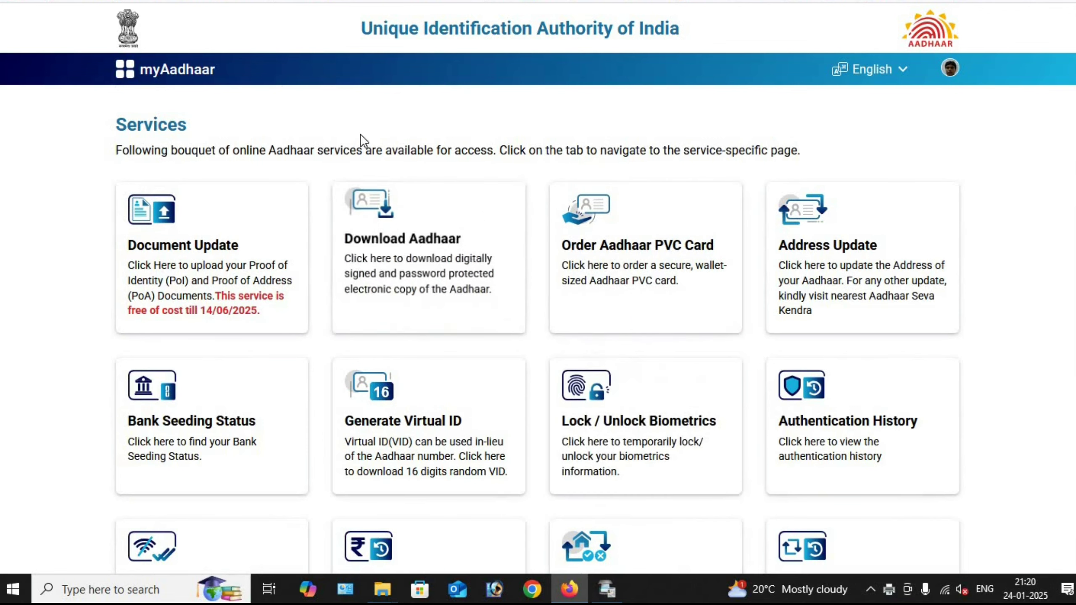
click(625, 271)
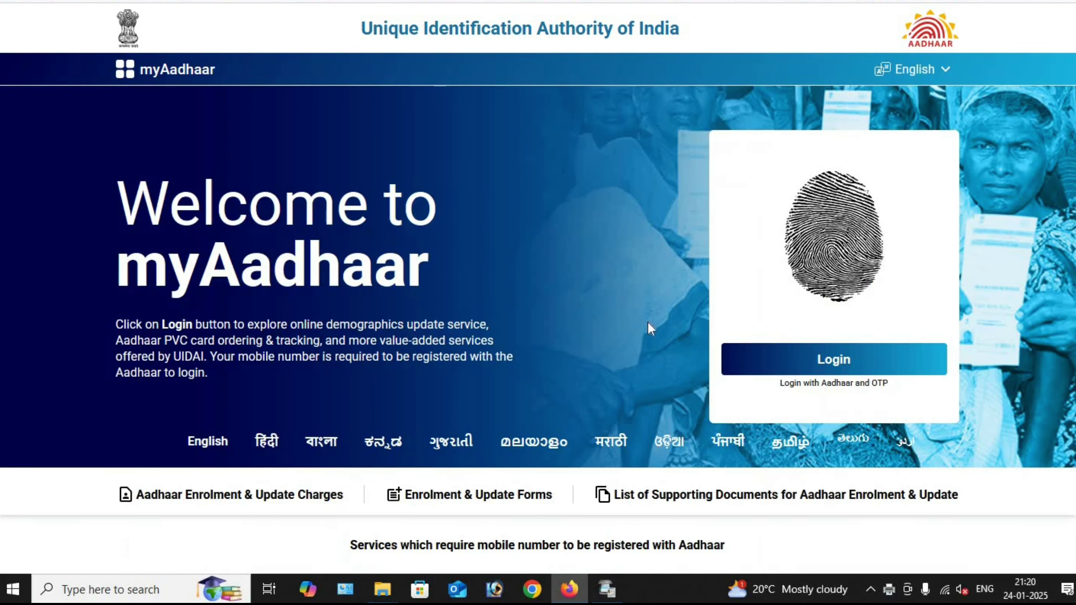